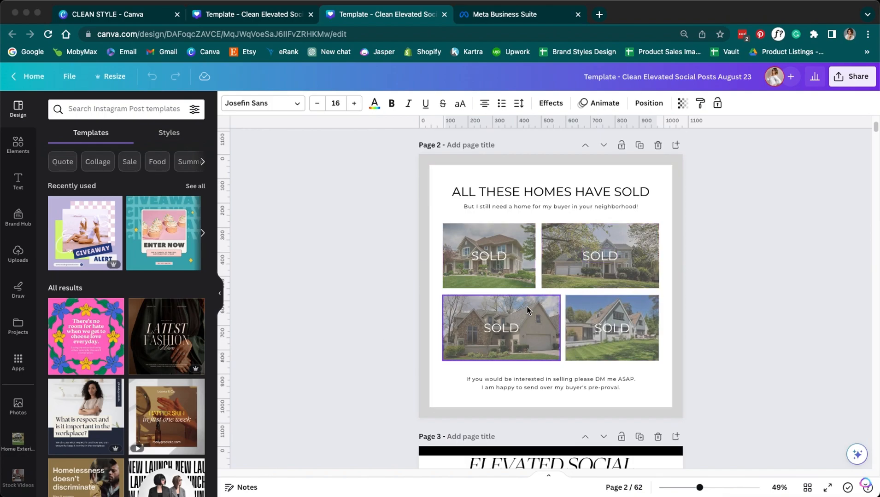
- Scroll through the pages of the Canva design
scroll(398, 362, down, 3)
scroll(397, 359, down, 10)
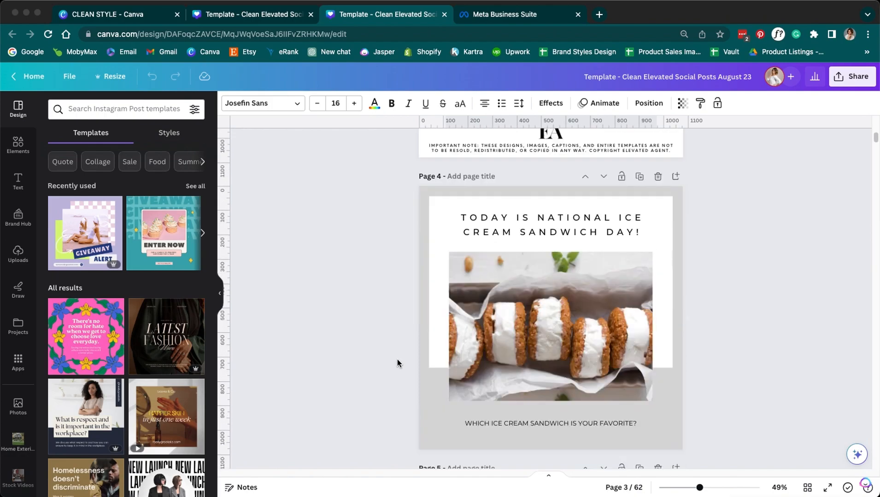
scroll(397, 360, down, 5)
scroll(397, 360, down, 20)
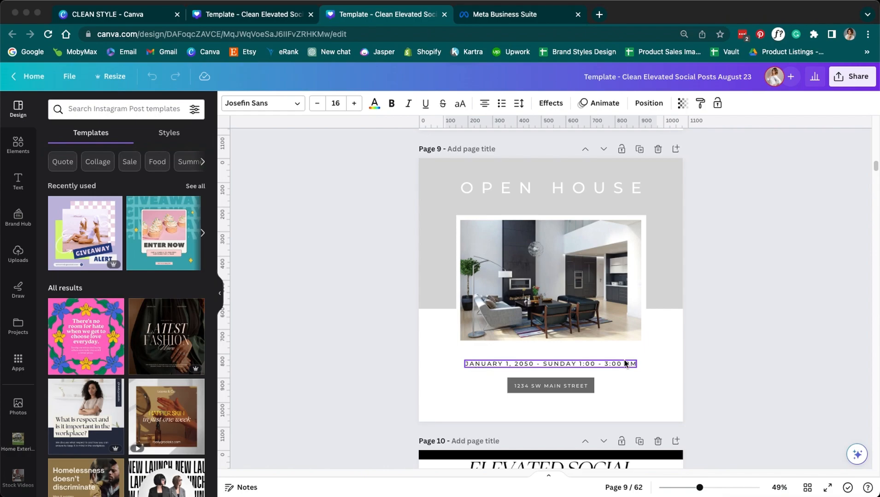
scroll(686, 358, down, 9)
scroll(684, 356, down, 4)
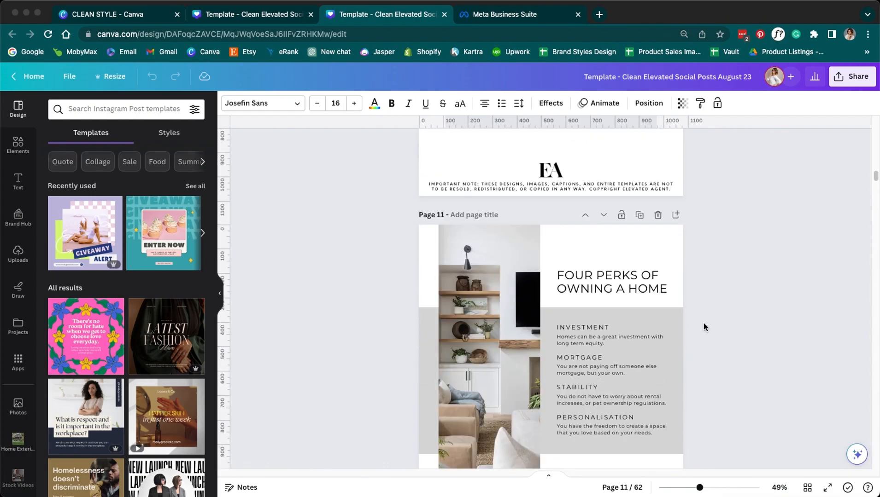
scroll(699, 338, down, 7)
scroll(699, 331, down, 10)
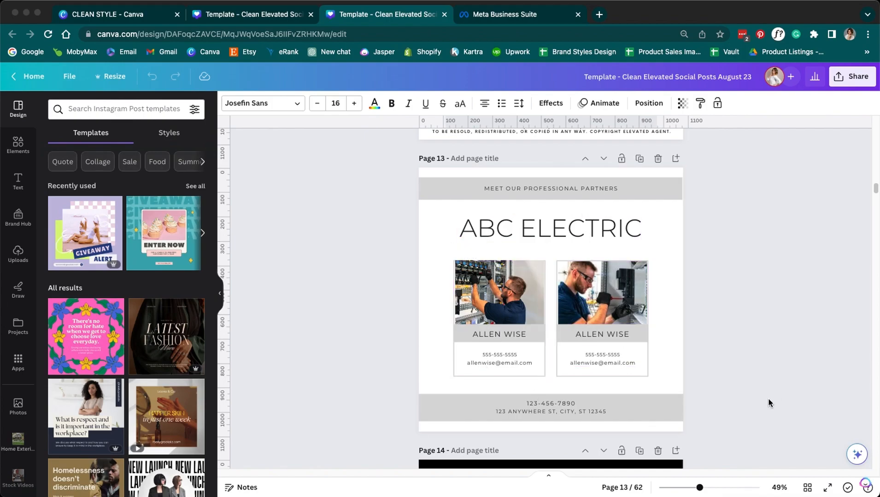
scroll(770, 400, down, 8)
scroll(767, 400, down, 5)
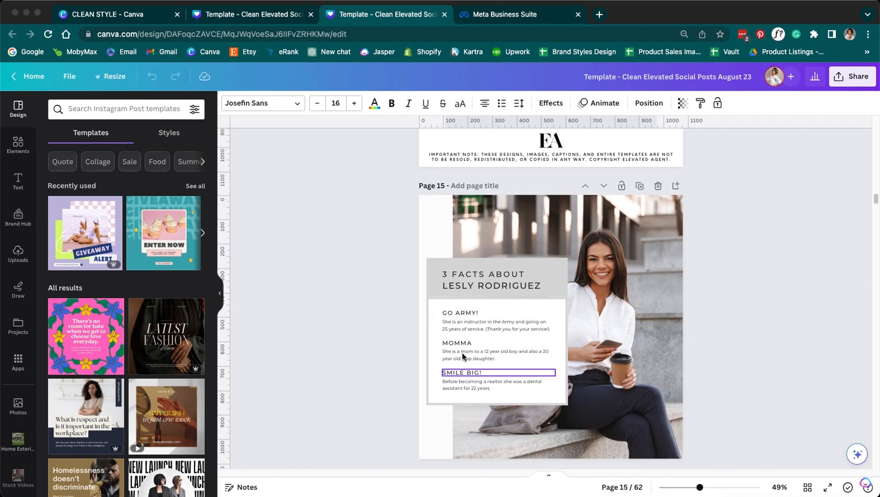
scroll(739, 358, down, 10)
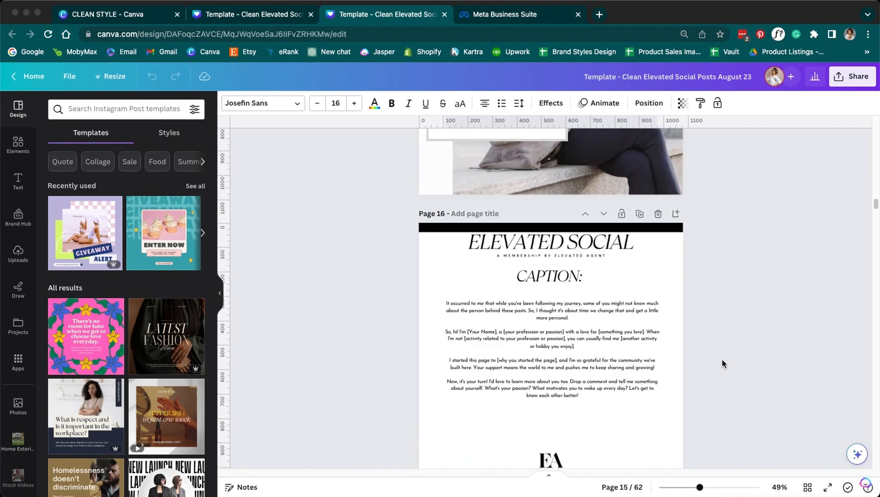
scroll(733, 374, up, 20)
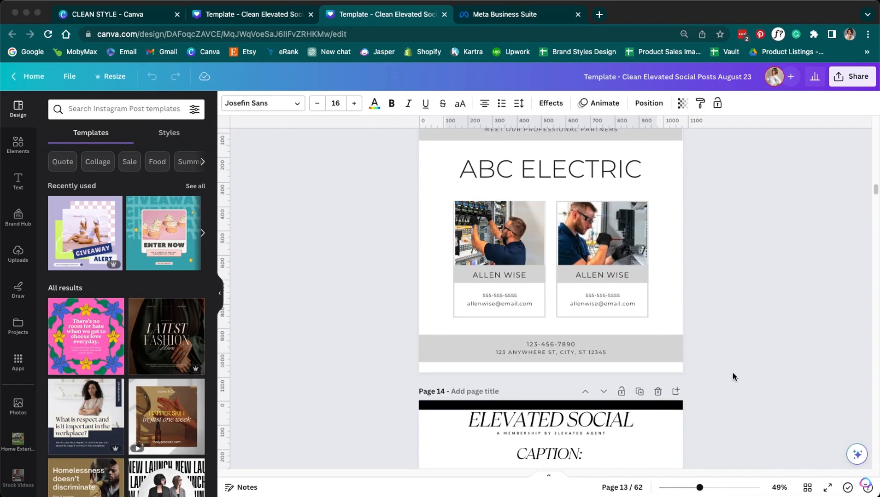
scroll(733, 373, up, 10)
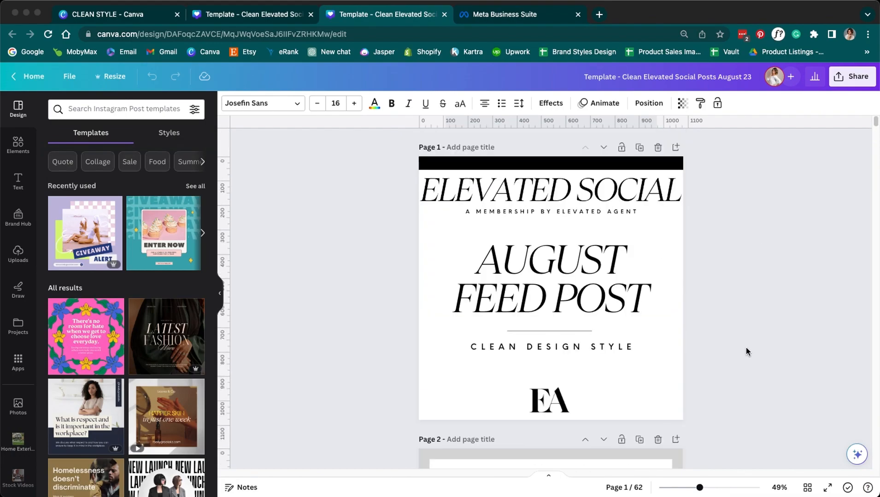
- Open Canva's download settings and review which pages are selected
click(848, 78)
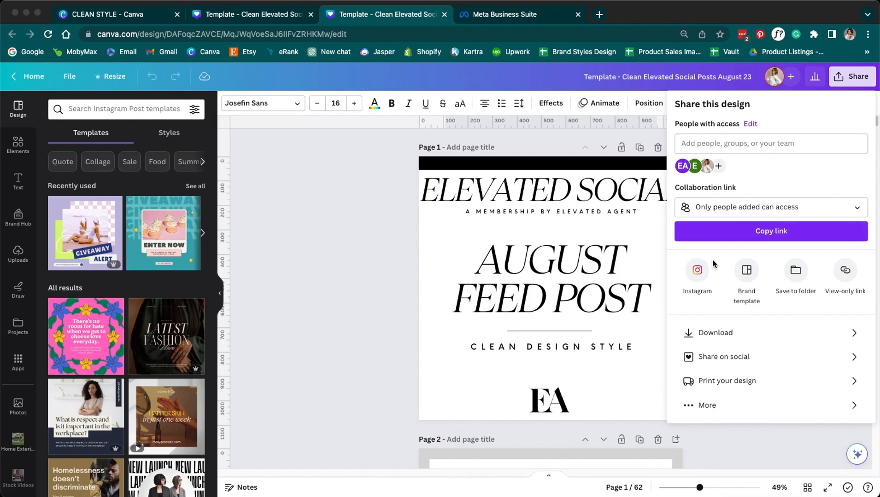
click(707, 339)
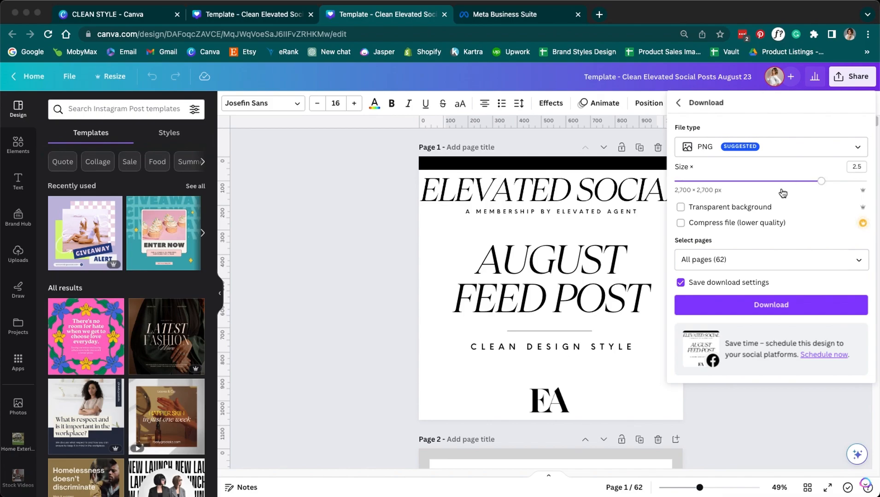
click(859, 266)
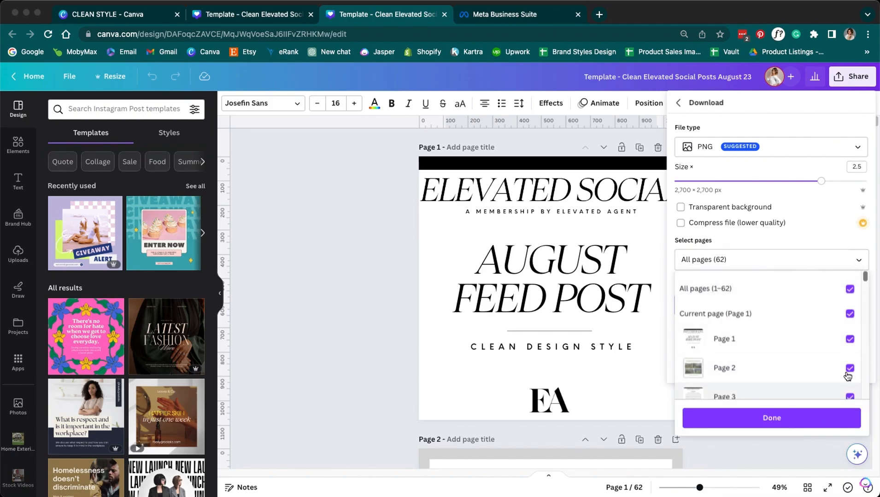
scroll(845, 364, down, 5)
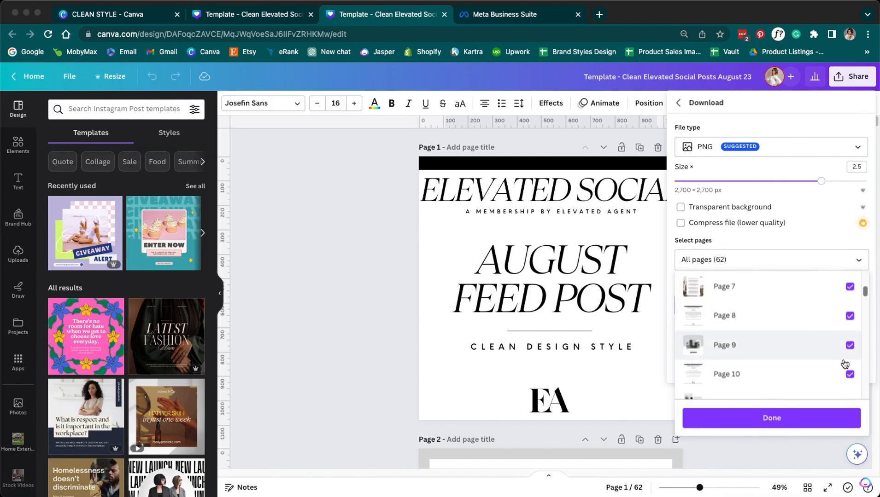
scroll(845, 364, down, 10)
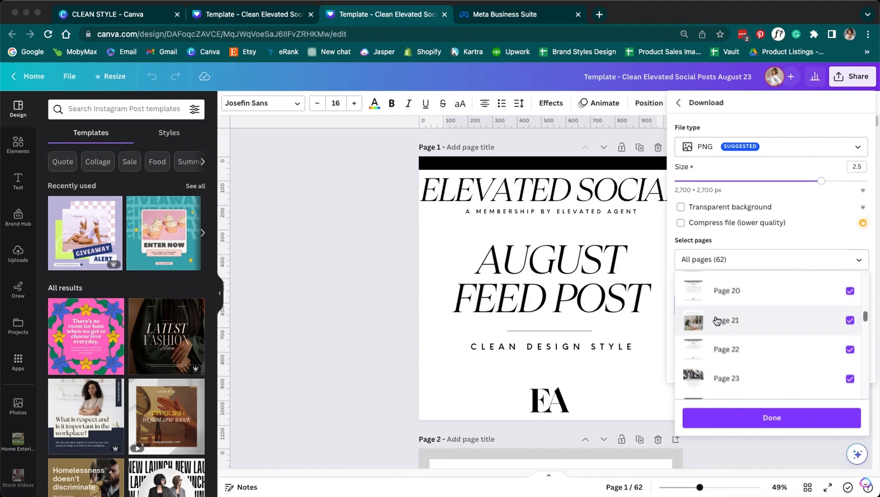
scroll(852, 327, down, 6)
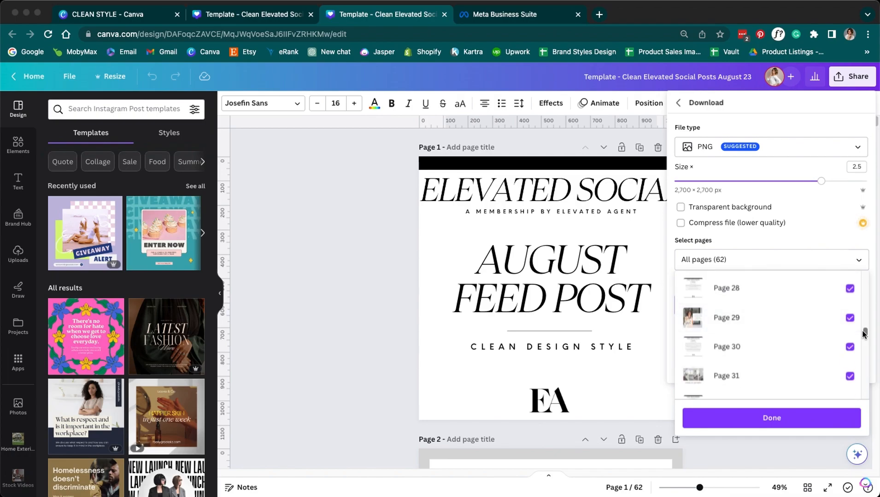
click(814, 419)
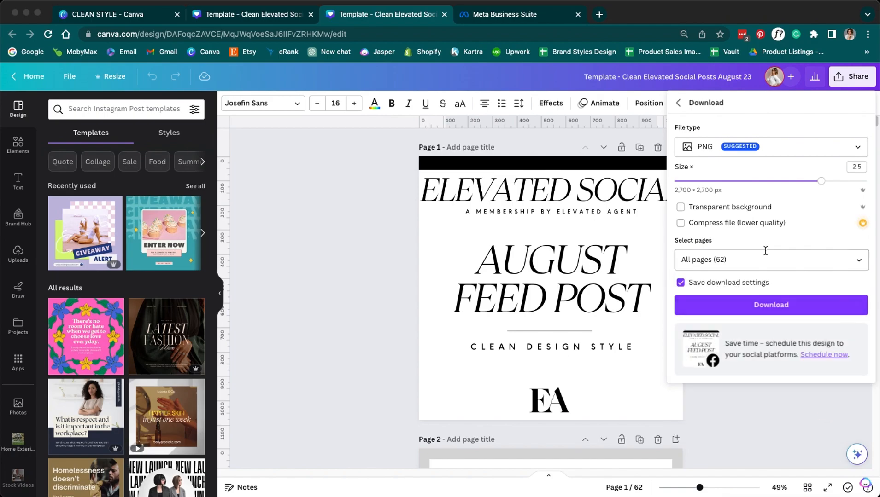
- Try different page selections, leaving out Pages 3, 5 and 8, then toggling all pages and Page 1
click(858, 258)
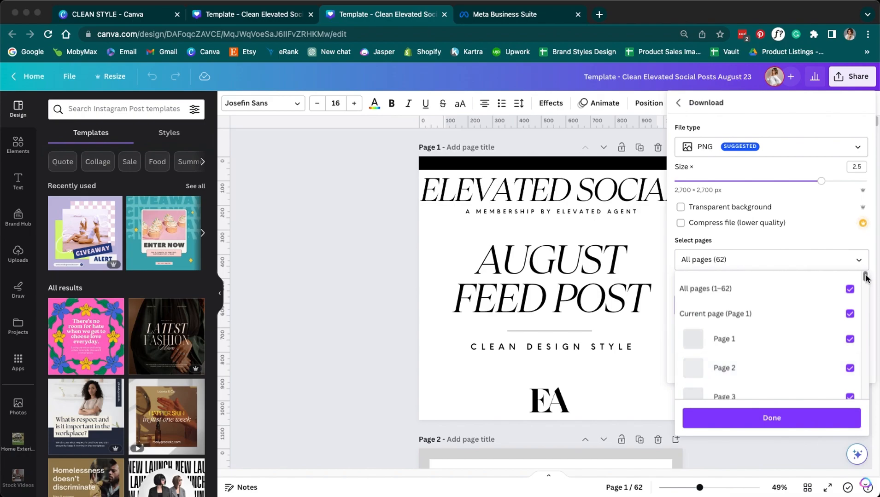
scroll(866, 279, down, 1)
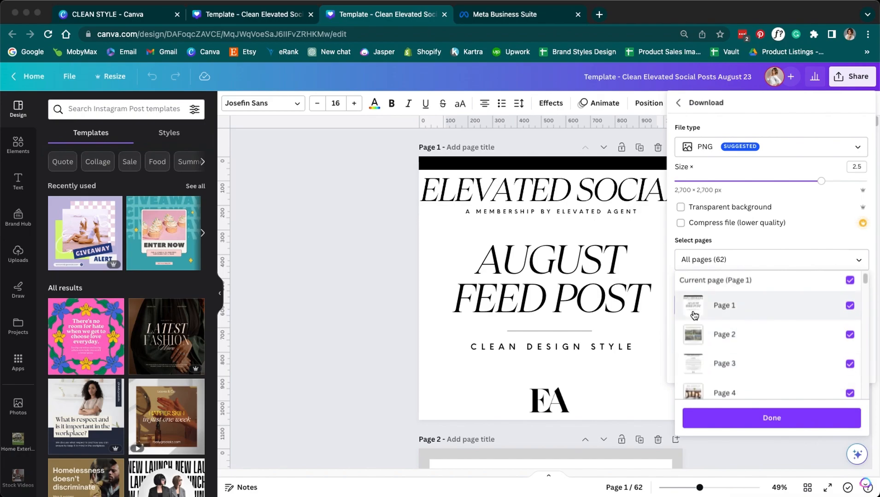
click(850, 365)
scroll(849, 368, down, 2)
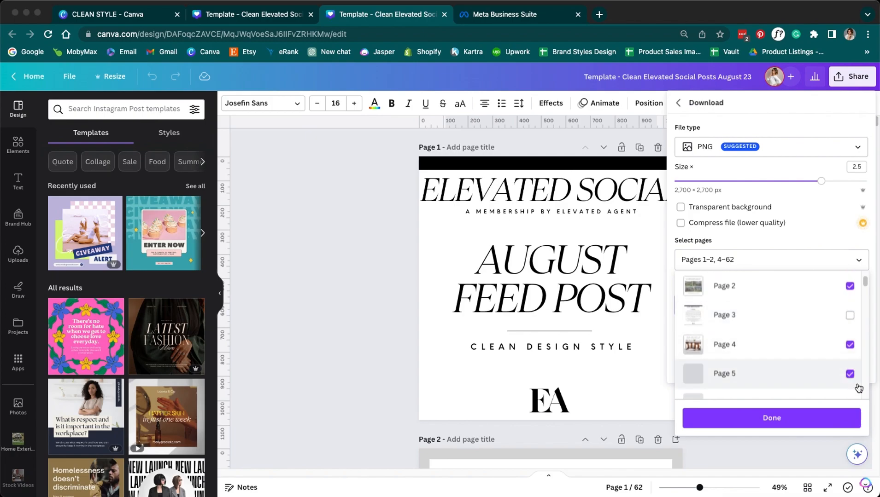
click(850, 375)
scroll(851, 368, down, 2)
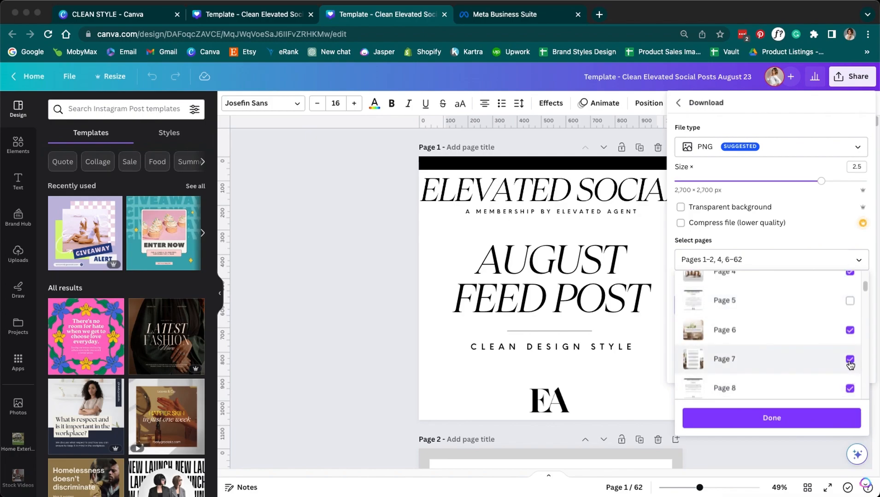
click(849, 389)
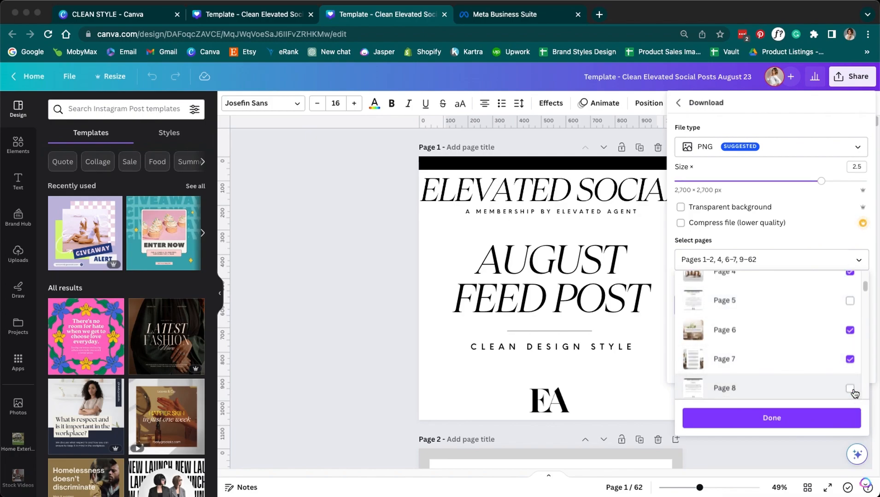
scroll(835, 397, up, 2)
scroll(835, 397, up, 3)
click(850, 289)
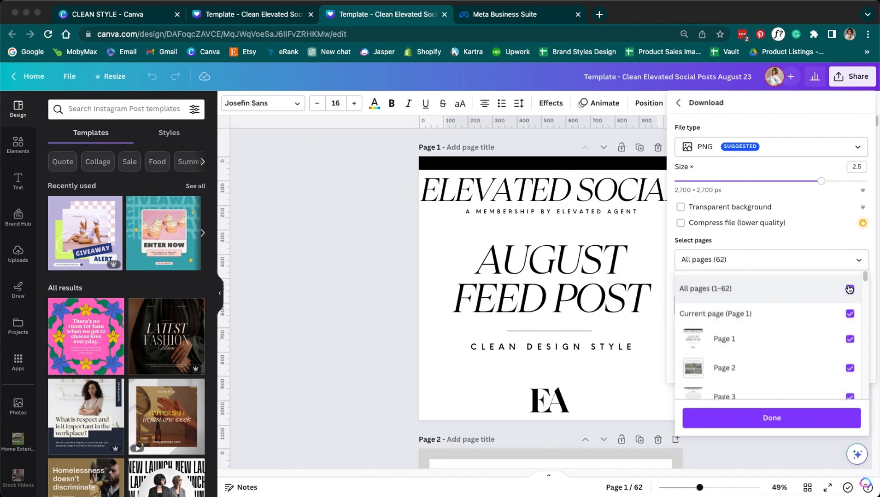
click(849, 289)
scroll(848, 295, down, 1)
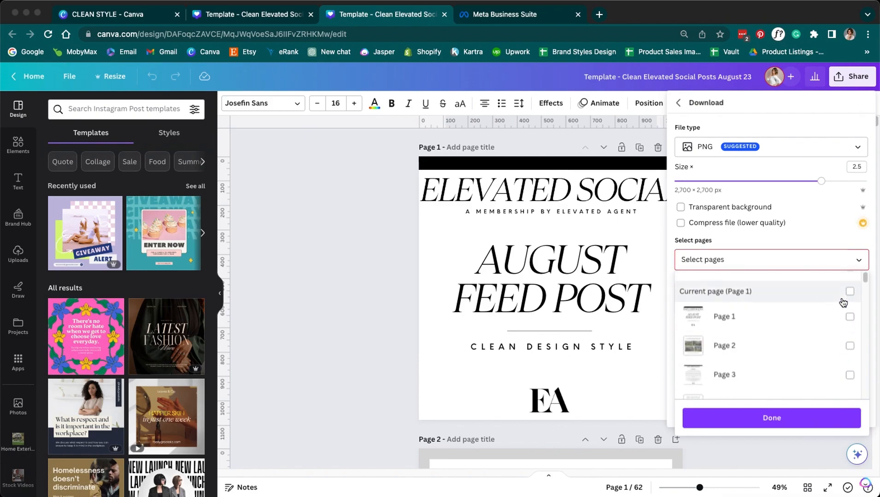
click(850, 291)
click(850, 292)
- Settle on all 62 pages for download, then close the download settings
scroll(850, 293, up, 1)
click(850, 289)
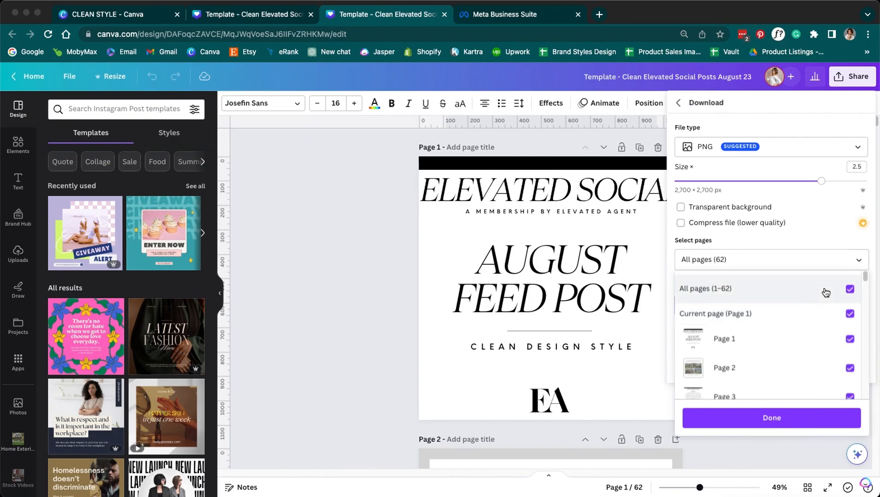
click(850, 290)
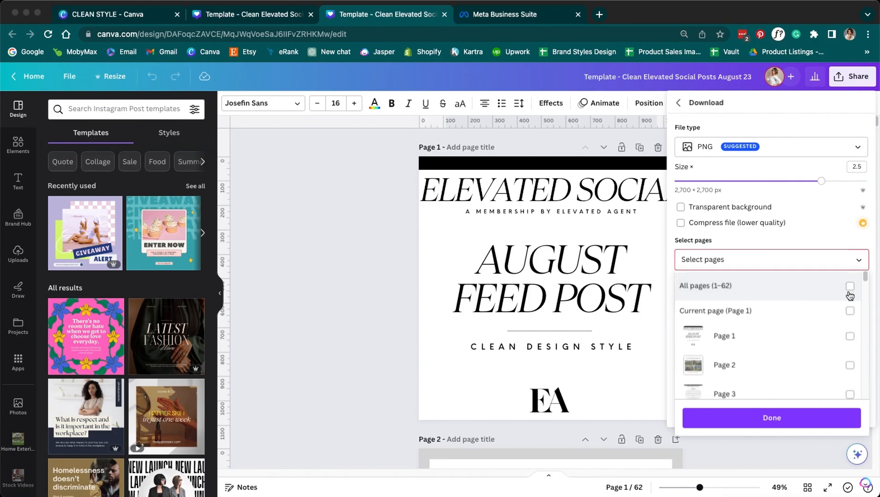
scroll(850, 297, down, 3)
click(850, 293)
click(850, 350)
scroll(845, 369, down, 1)
click(849, 388)
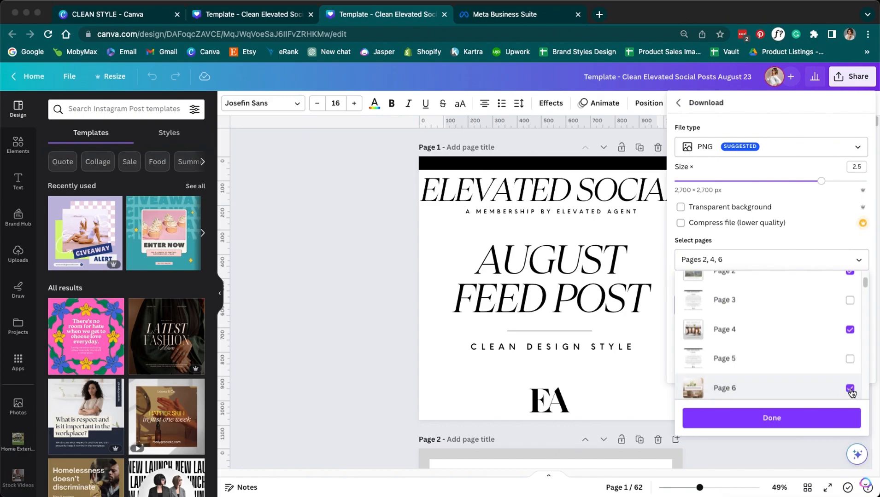
scroll(847, 389, up, 3)
click(850, 289)
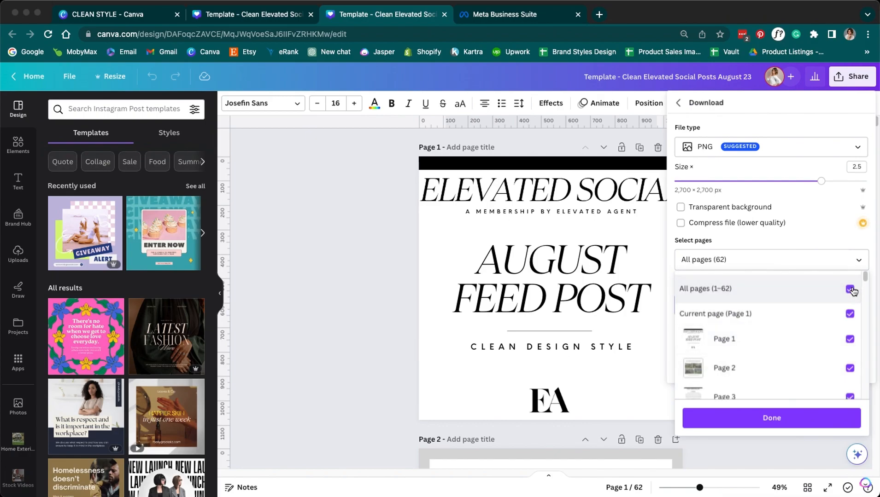
click(796, 420)
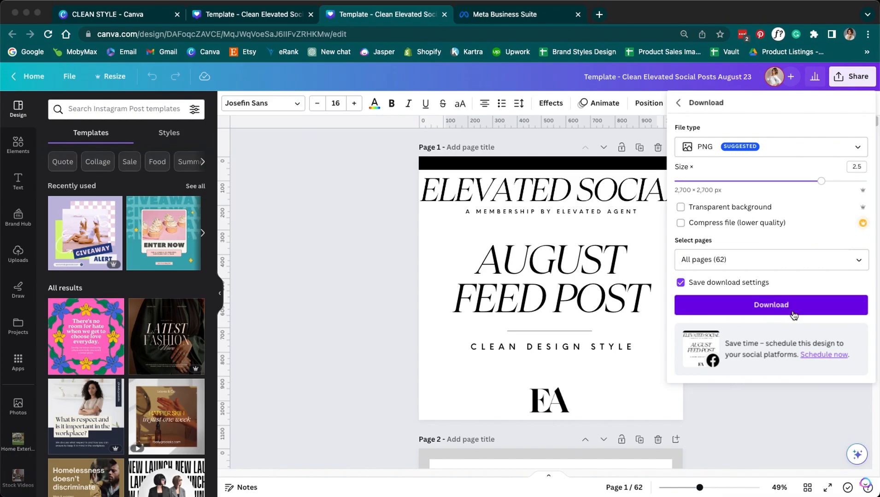
click(385, 275)
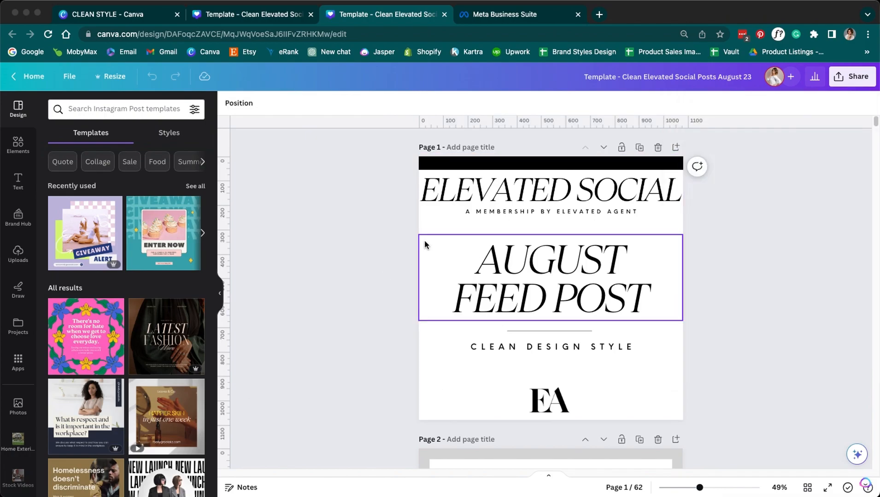
- Open the Meta Business Suite Planner and step back one week in July
click(508, 19)
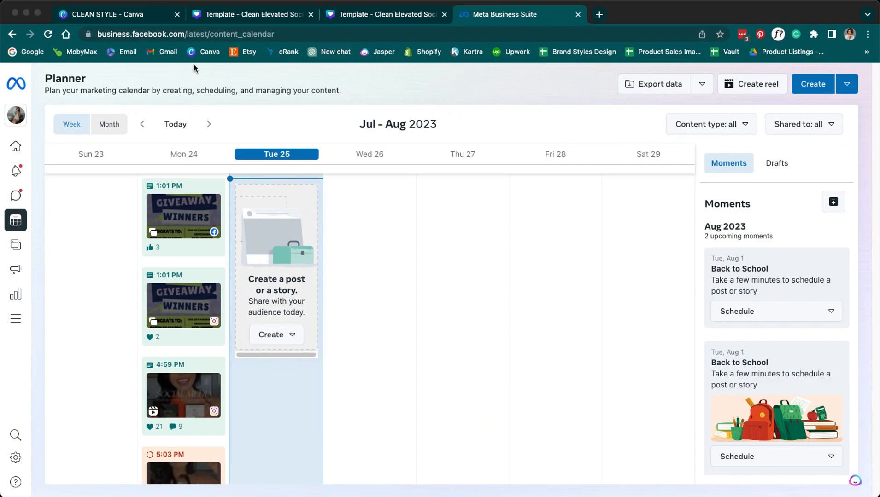
click(16, 147)
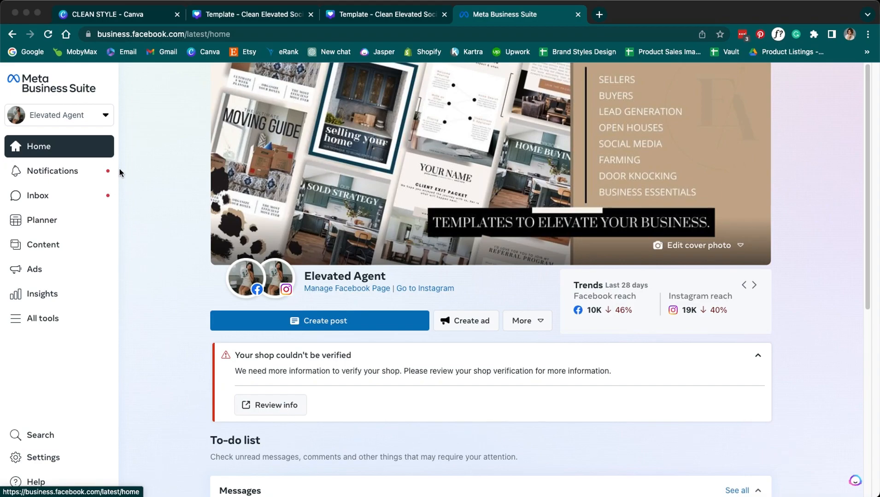
click(42, 221)
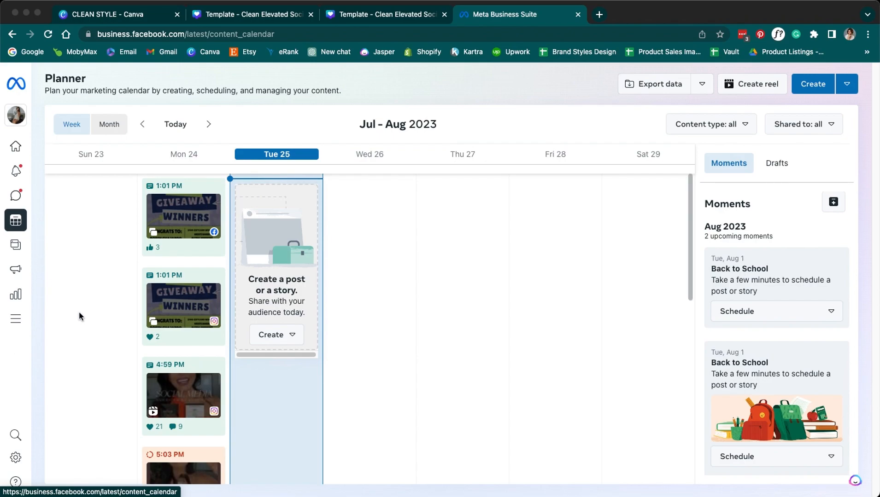
click(143, 129)
- Return to the Jul 23–29 week, switch the Planner to Month view and advance to August 2023
click(143, 130)
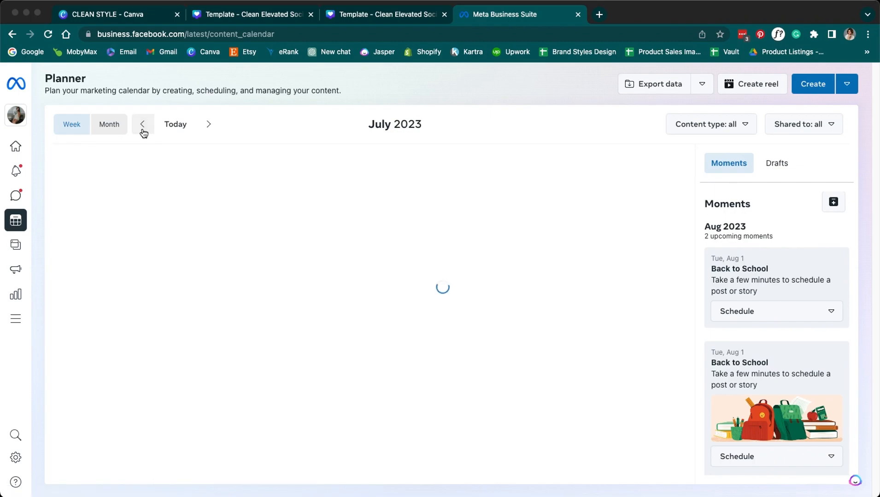
click(206, 125)
click(206, 126)
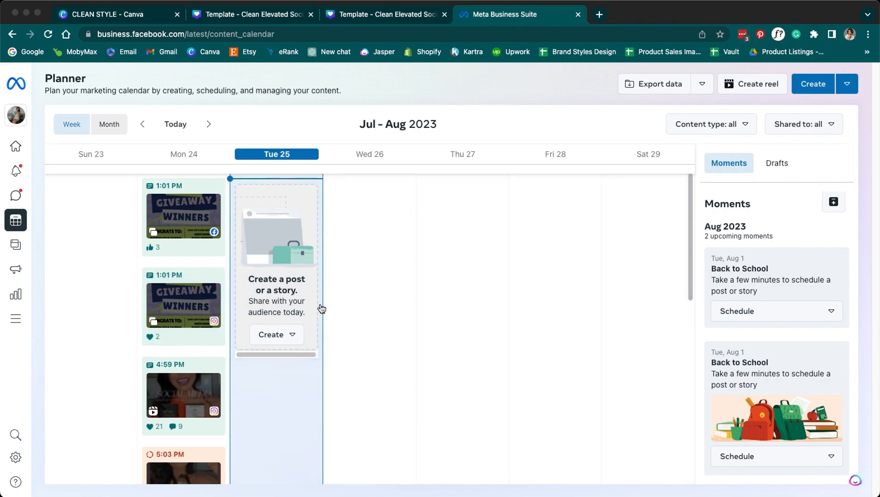
click(109, 125)
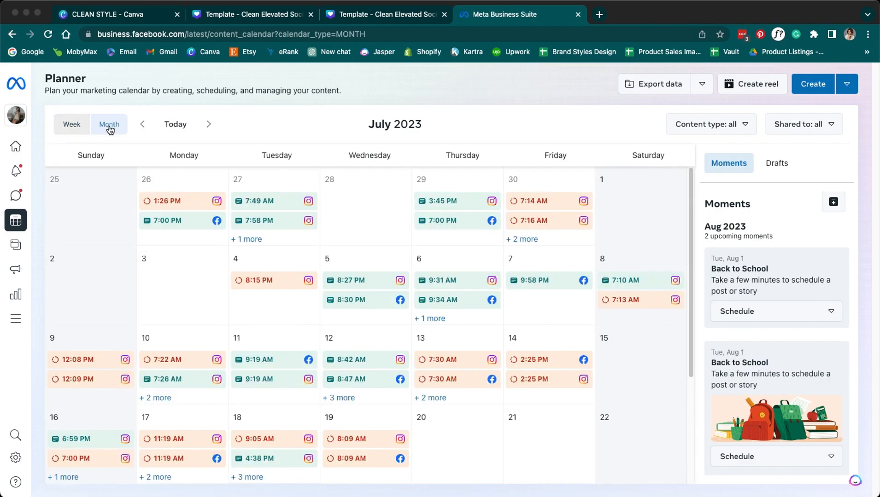
click(86, 131)
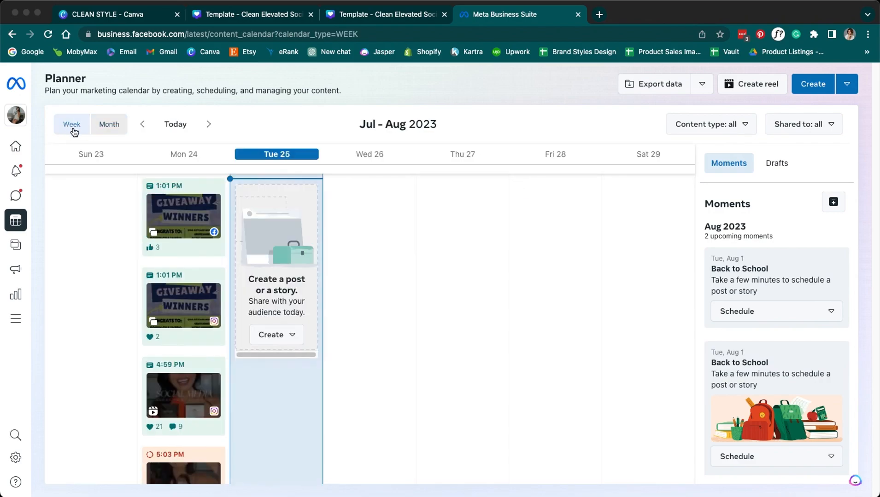
click(110, 126)
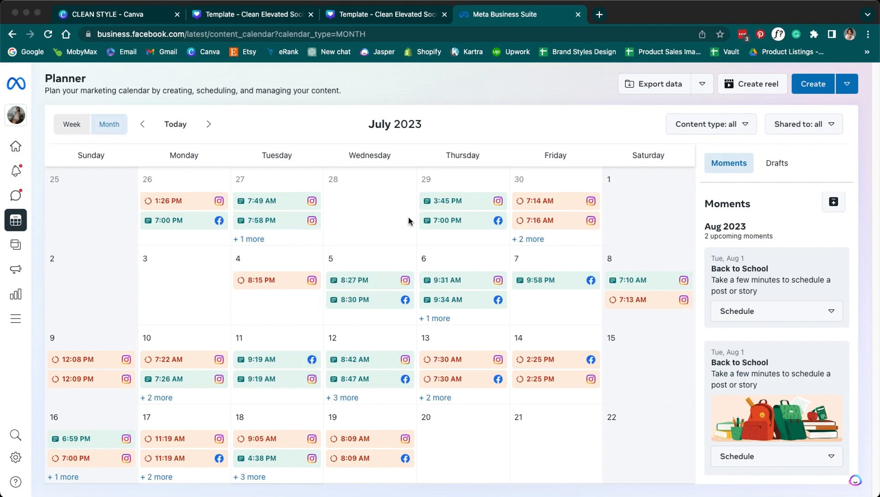
click(208, 124)
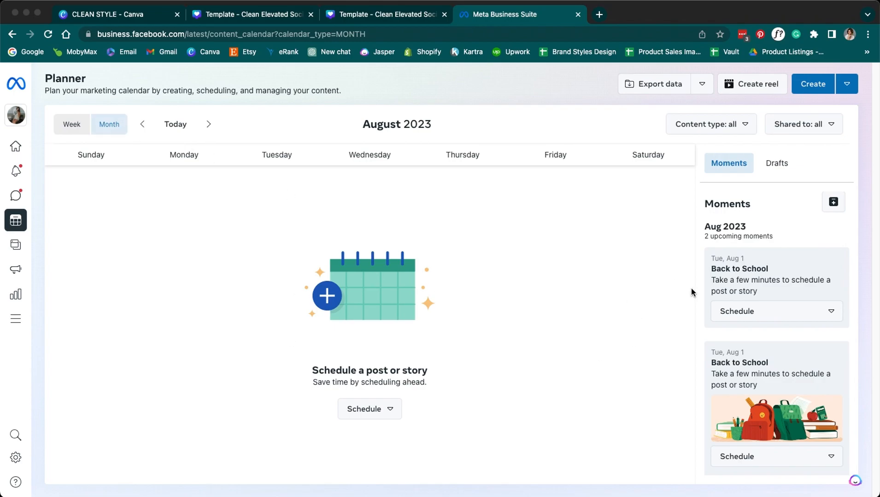
- Start a new scheduled post set for Aug 1, 2023 at 07:00 PM
click(375, 409)
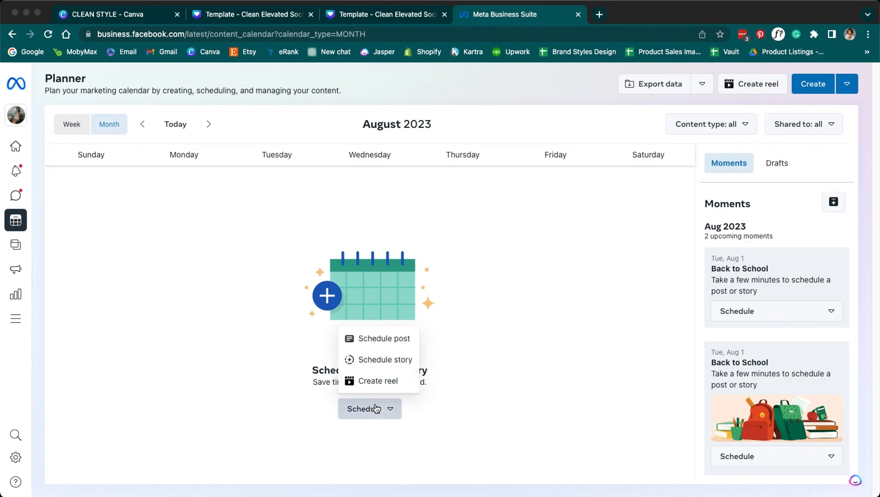
click(390, 344)
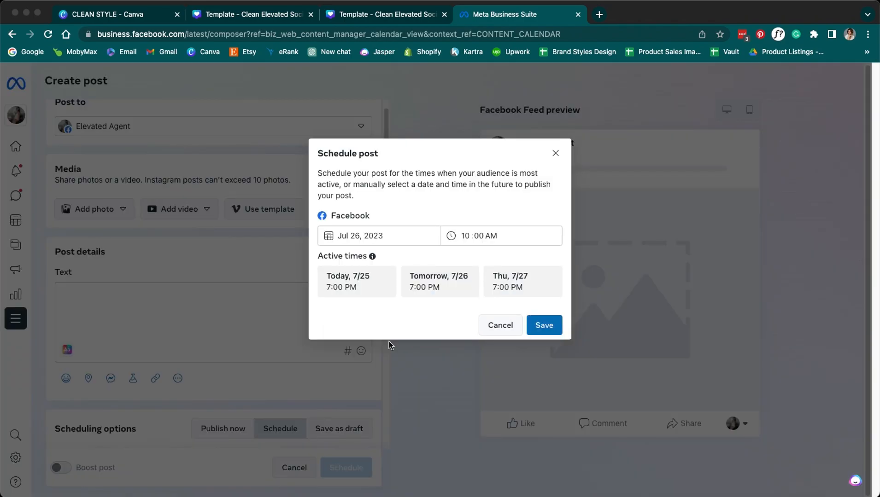
click(340, 234)
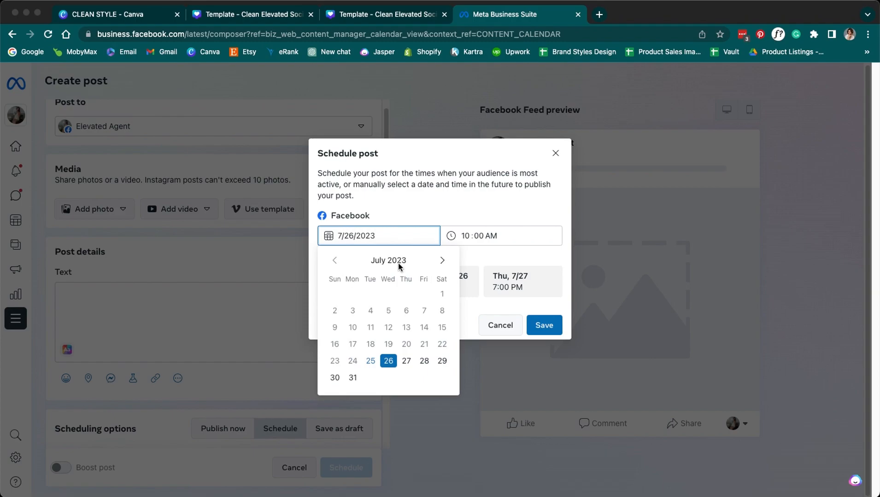
click(441, 260)
click(372, 294)
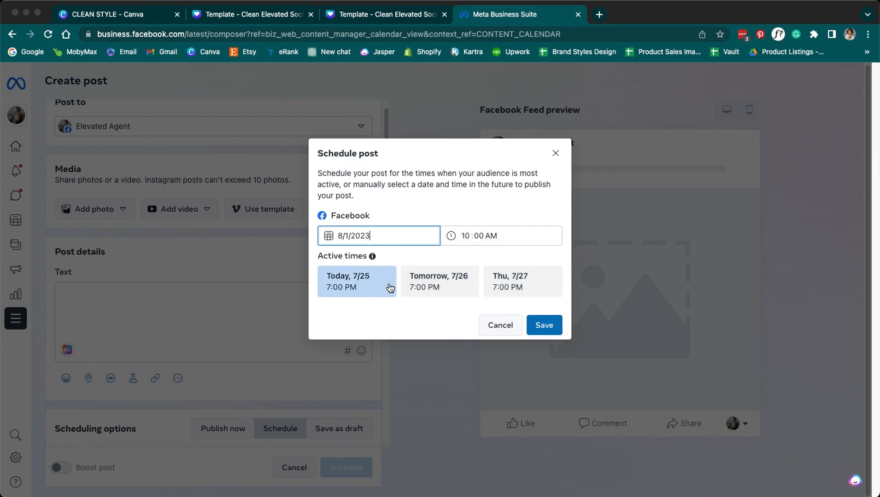
click(464, 234)
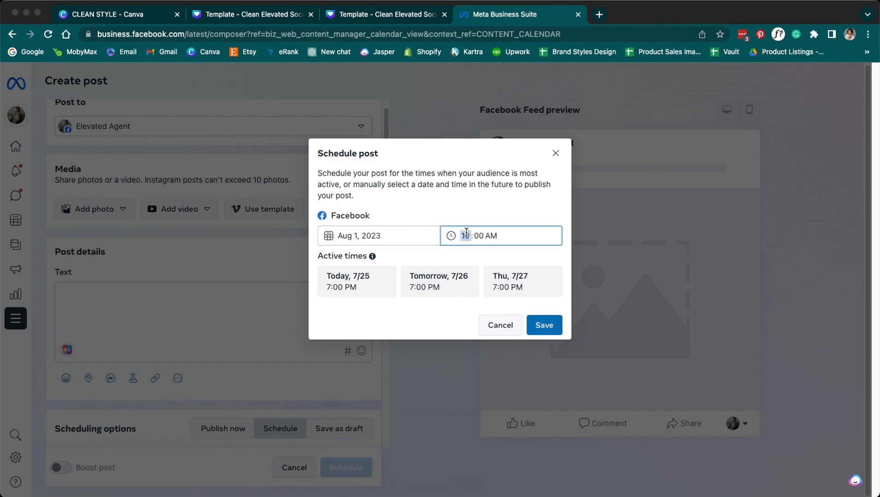
text(07)
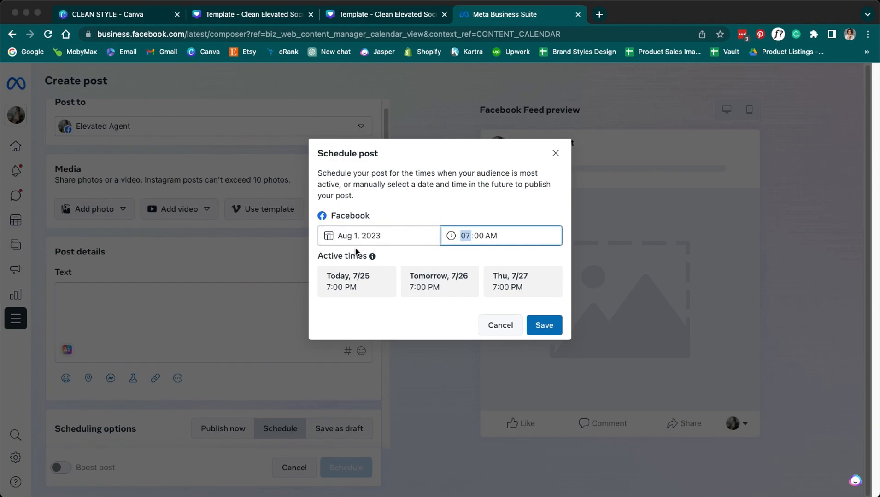
click(496, 234)
text(p)
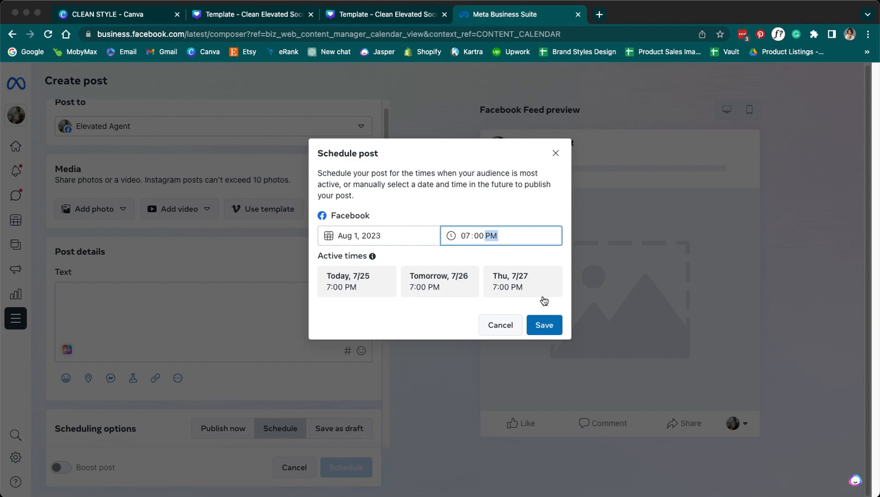
click(540, 325)
- Add the linked Instagram account alongside the Facebook Page as post destinations
scroll(277, 363, up, 5)
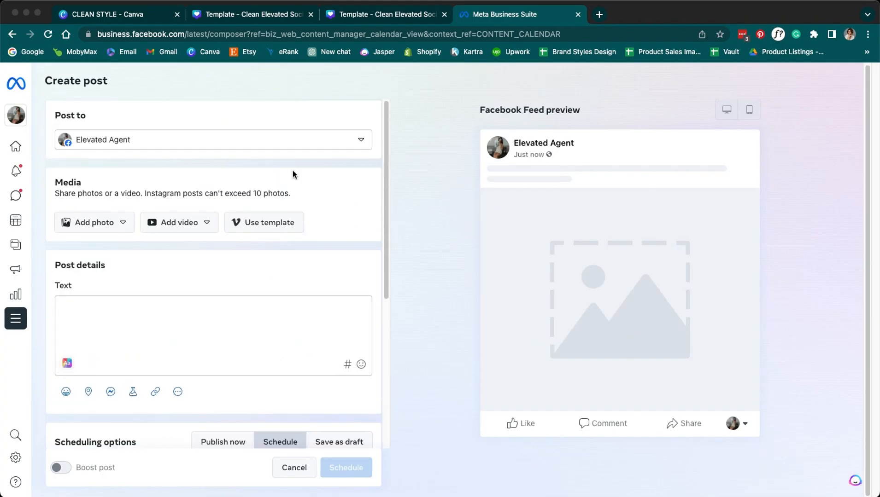
click(358, 141)
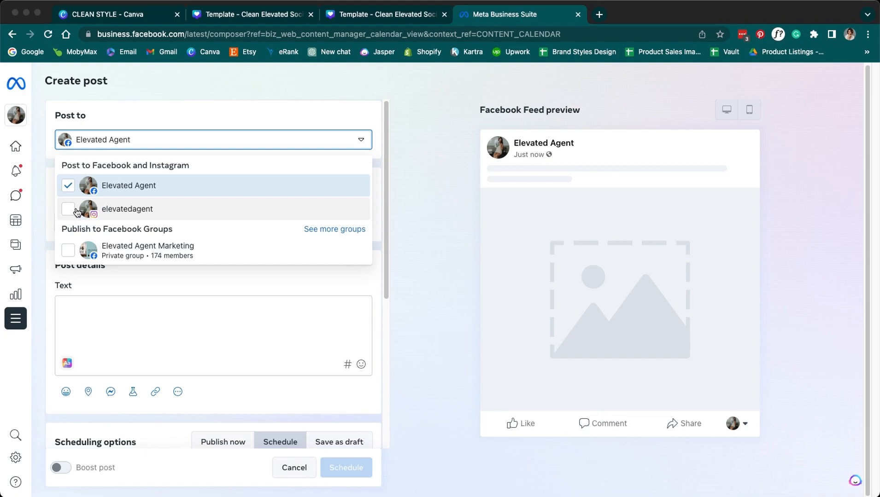
click(69, 210)
scroll(70, 215, down, 5)
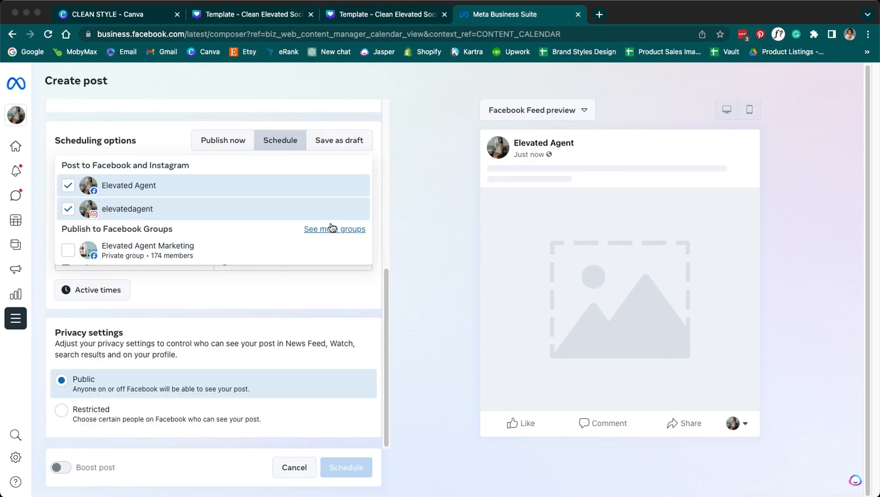
click(397, 232)
scroll(289, 386, up, 6)
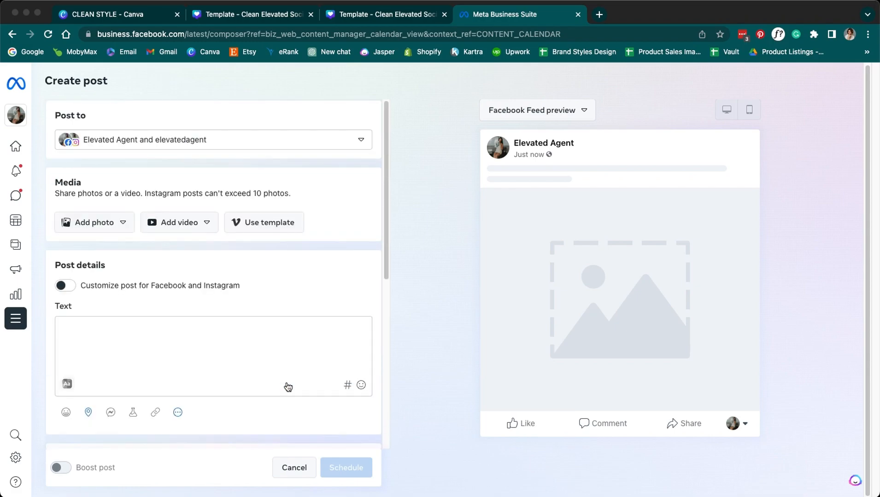
scroll(299, 361, down, 5)
- Upload 2.png, the 2048 × 2048 'All These Homes Have Sold' image, as the post's photo
click(105, 228)
click(92, 250)
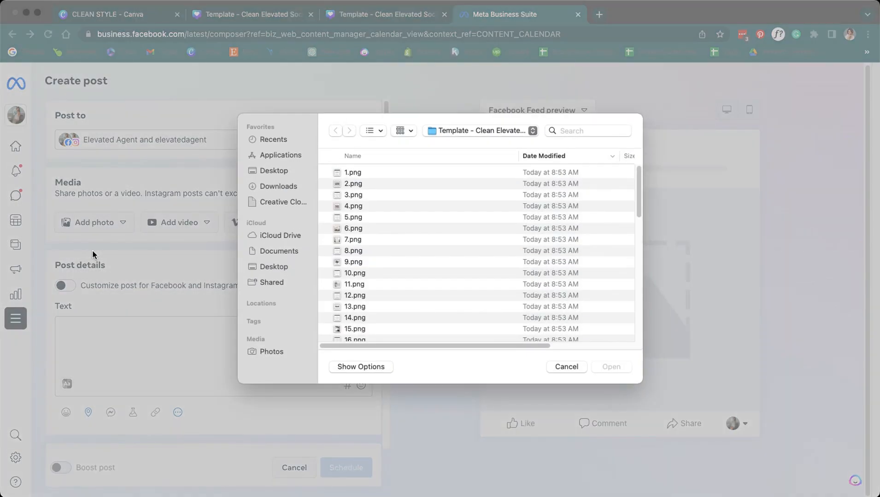
click(357, 184)
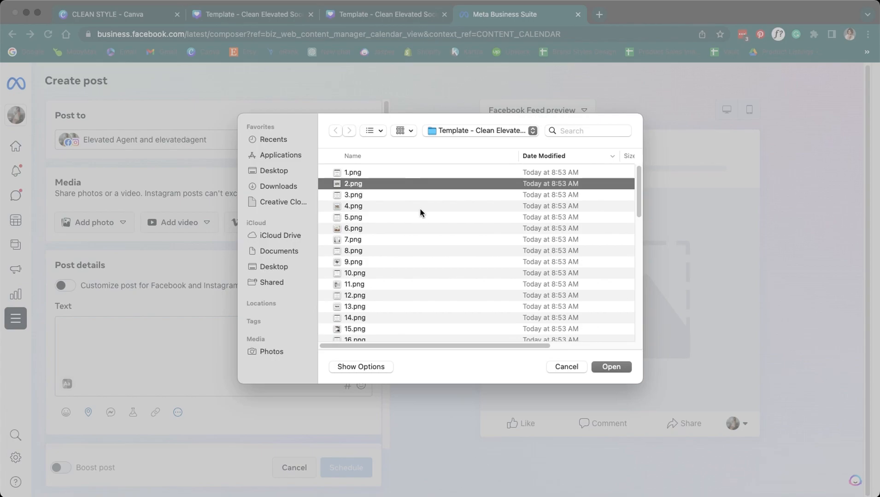
click(600, 365)
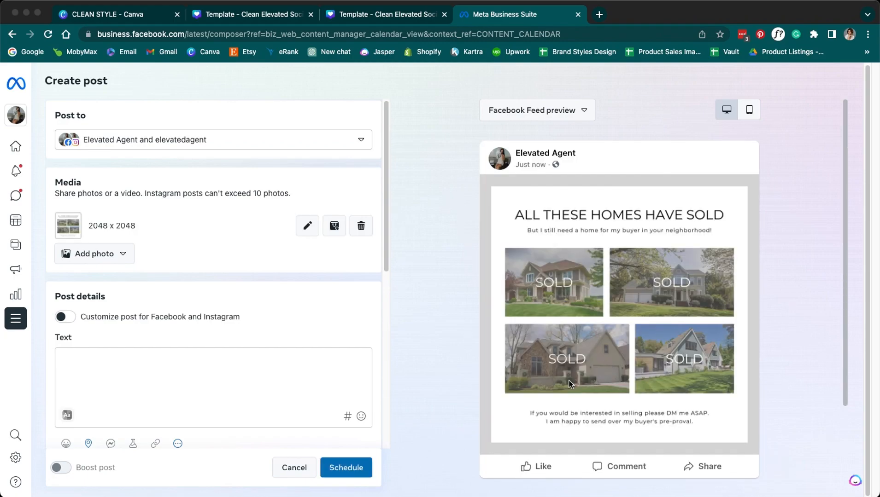
click(385, 16)
- Copy the whole caption from Canva's Page 3 and return to the post composer
scroll(317, 251, down, 10)
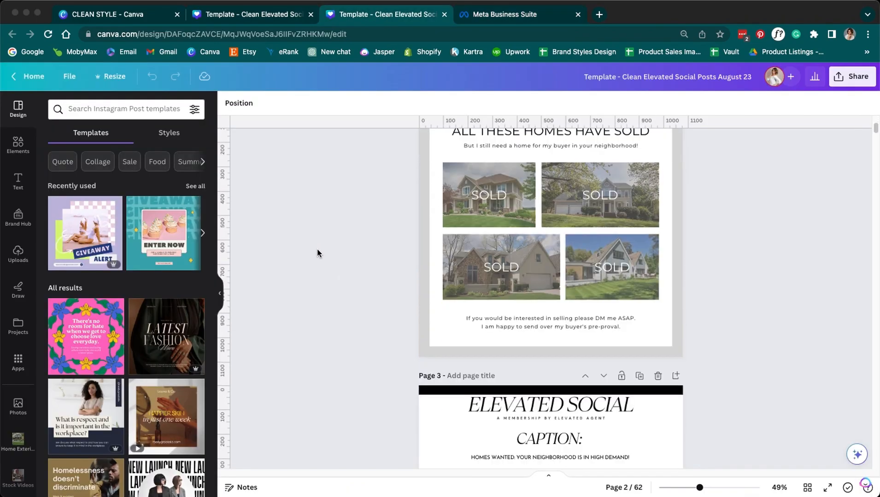
click(591, 300)
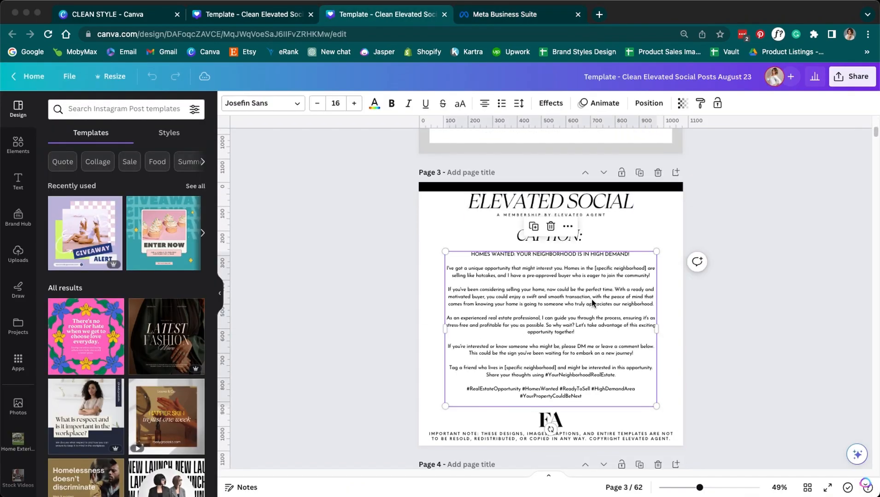
triple_click(590, 300)
key(ctrl+a)
scroll(505, 343, up, 6)
scroll(504, 343, down, 4)
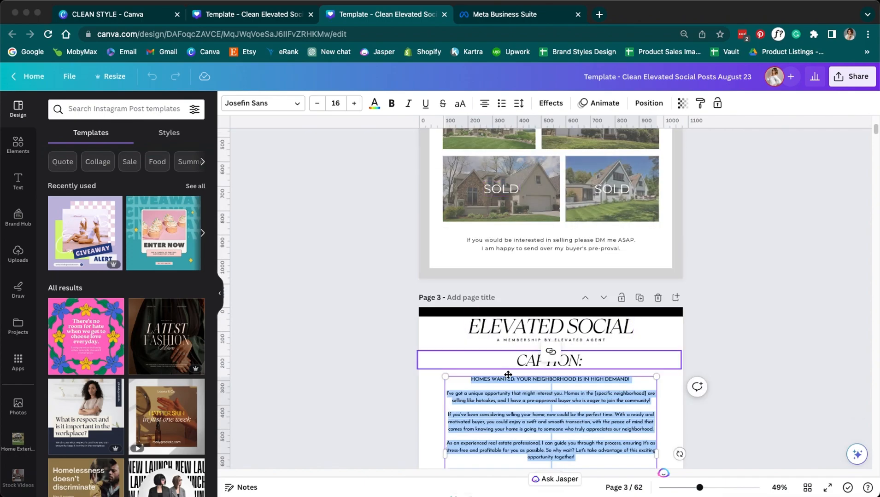
scroll(480, 365, down, 2)
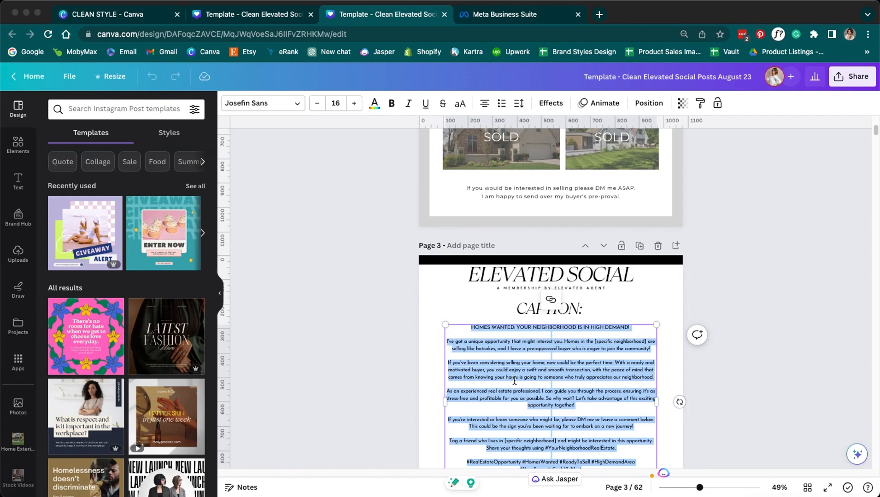
scroll(486, 393, down, 1)
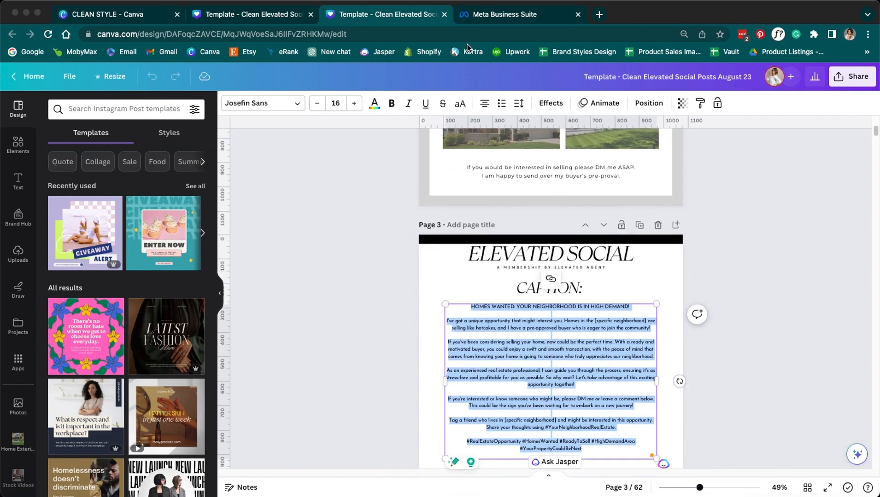
click(491, 19)
- Paste the Canva caption into the post, review it, and schedule it for Aug 1 at 7:00 PM
click(169, 357)
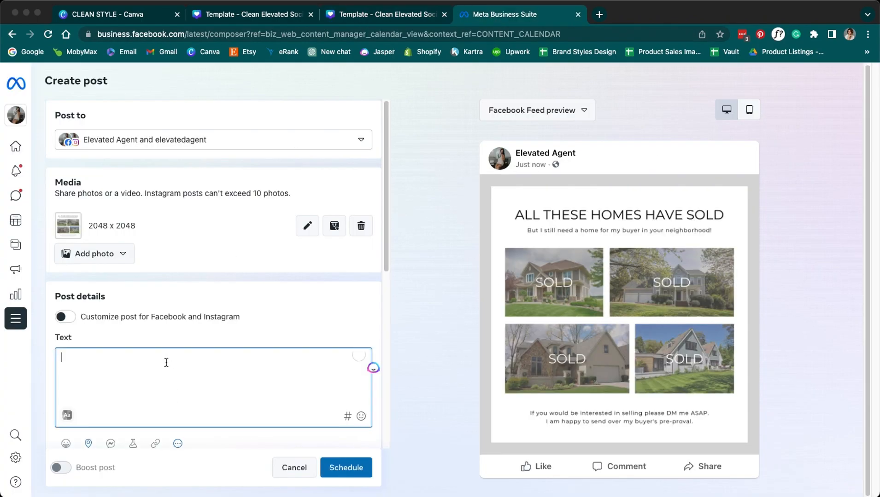
key(cmd+v)
scroll(171, 401, down, 1)
scroll(171, 401, up, 5)
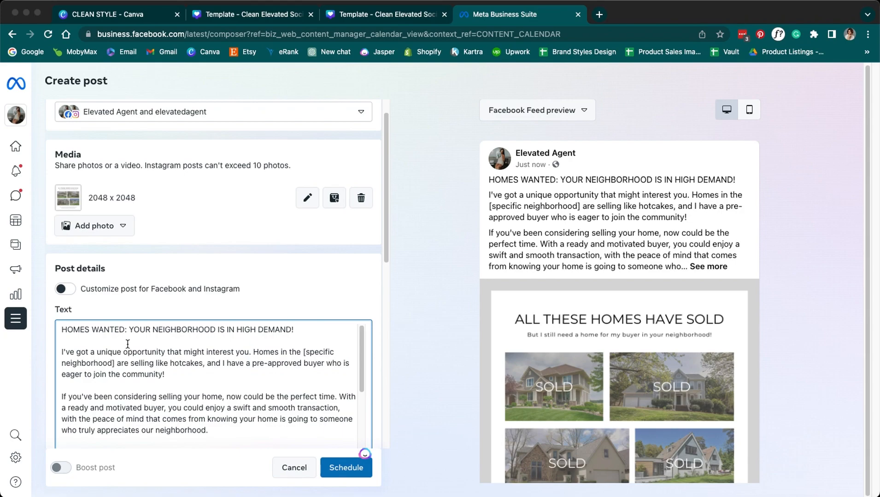
scroll(127, 345, down, 5)
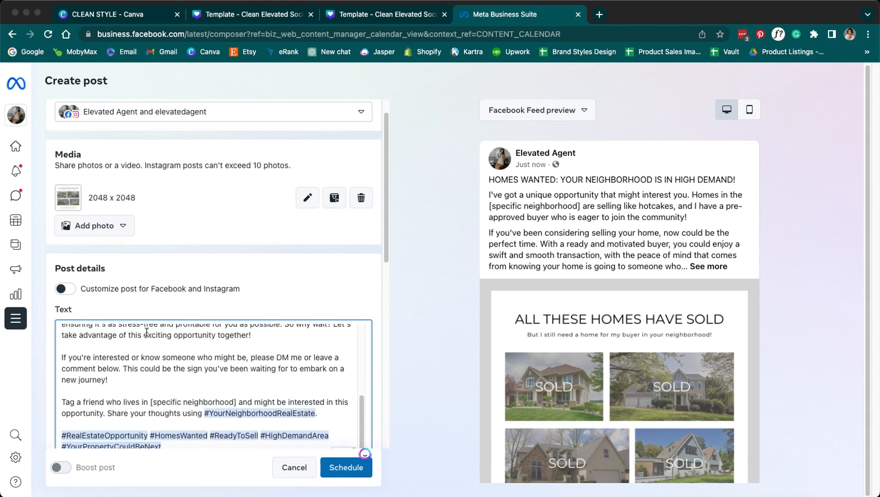
scroll(411, 369, down, 3)
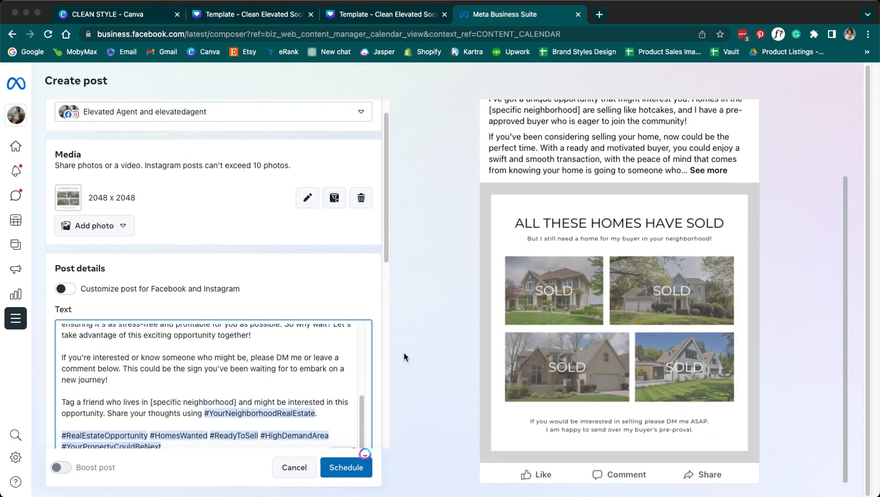
drag(387, 254, 393, 332)
scroll(479, 351, up, 3)
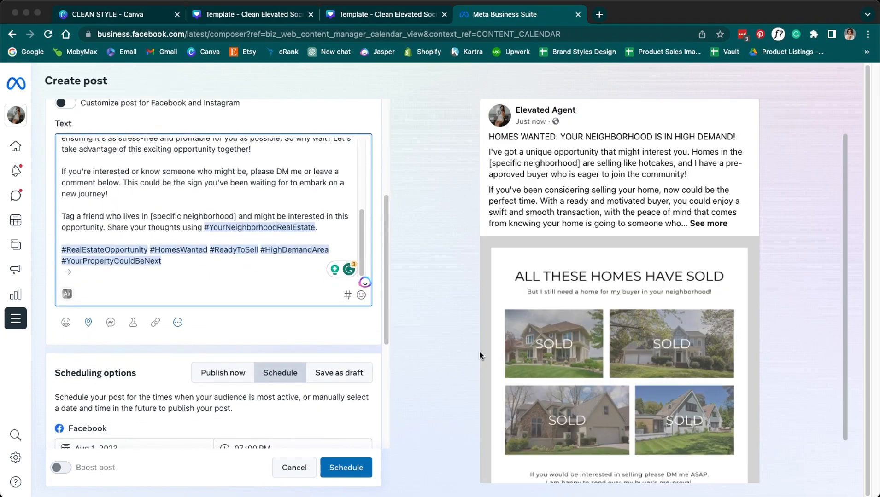
drag(487, 205, 584, 208)
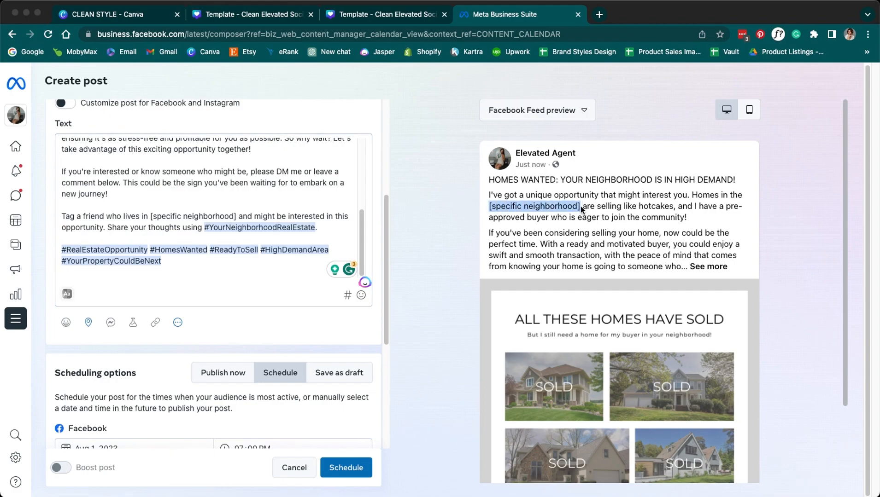
drag(388, 297, 388, 418)
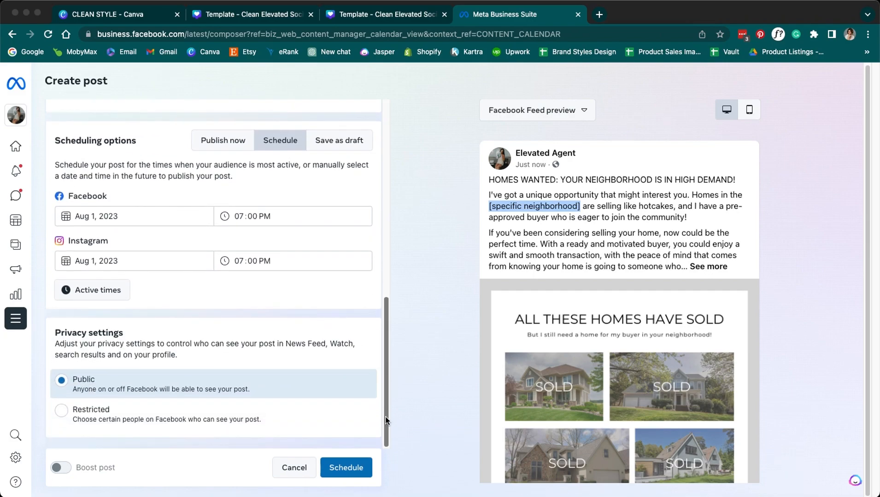
drag(388, 350, 388, 130)
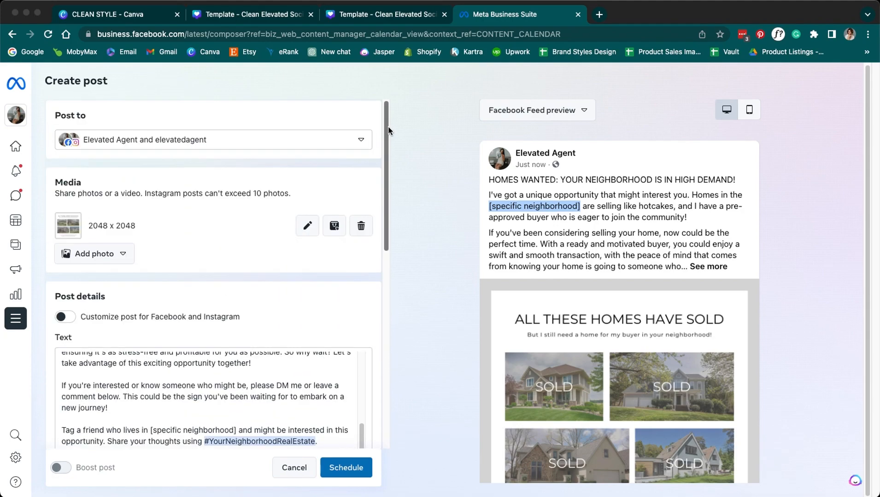
click(349, 469)
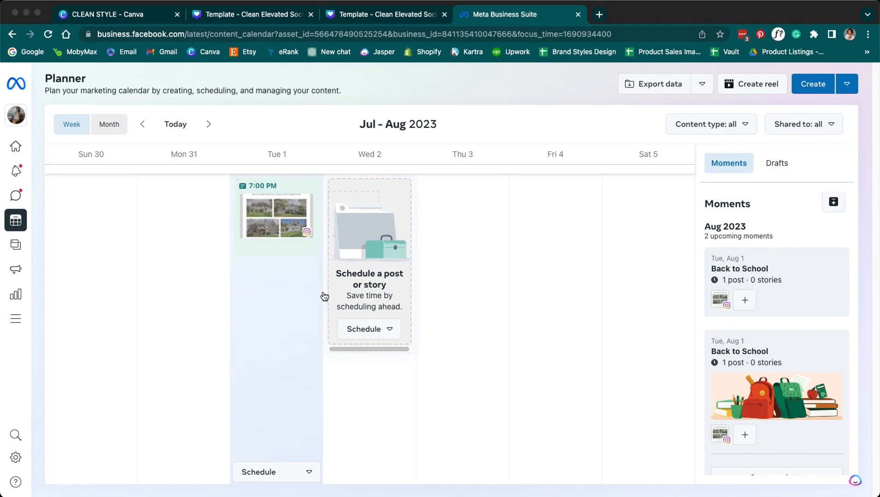
- Download all 33 pages of the August Stories design as 2,700 × 4,800 px PNGs
click(243, 19)
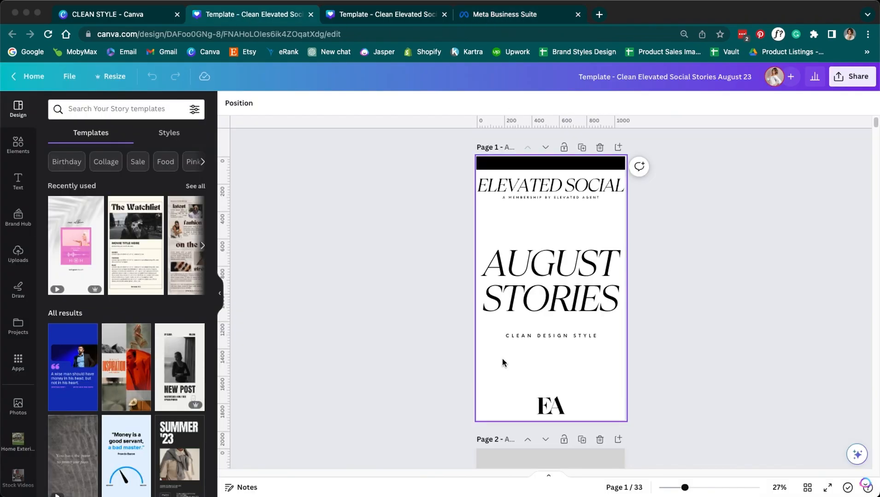
scroll(426, 383, down, 5)
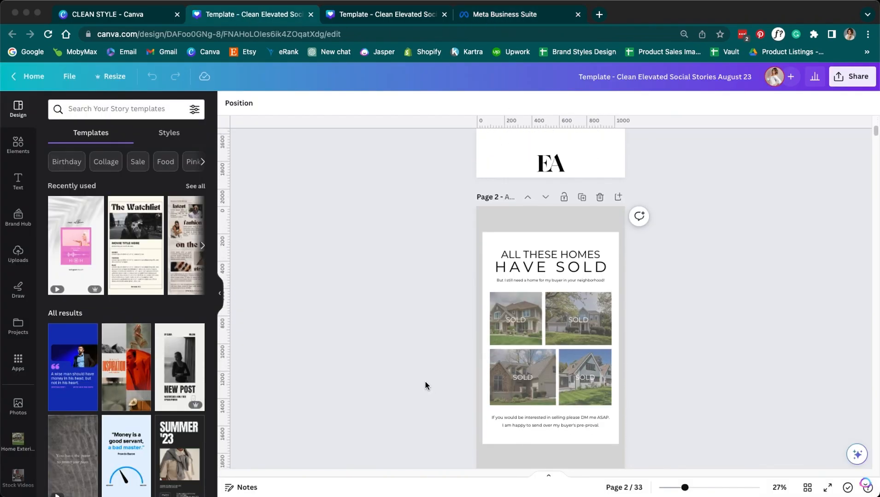
scroll(424, 385, down, 5)
scroll(424, 385, down, 3)
scroll(425, 385, up, 10)
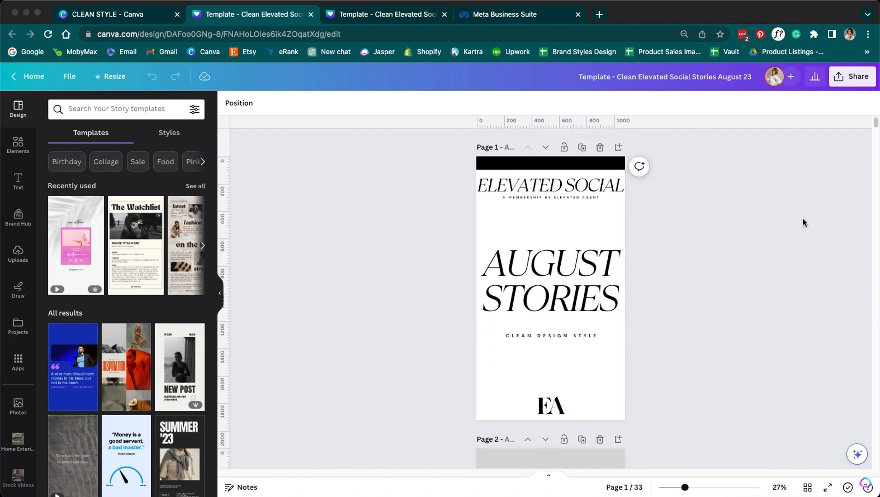
click(852, 76)
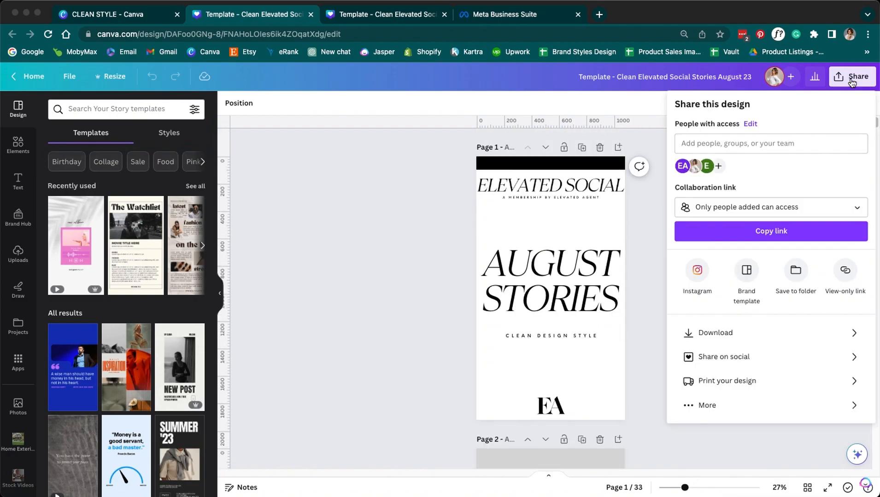
click(693, 333)
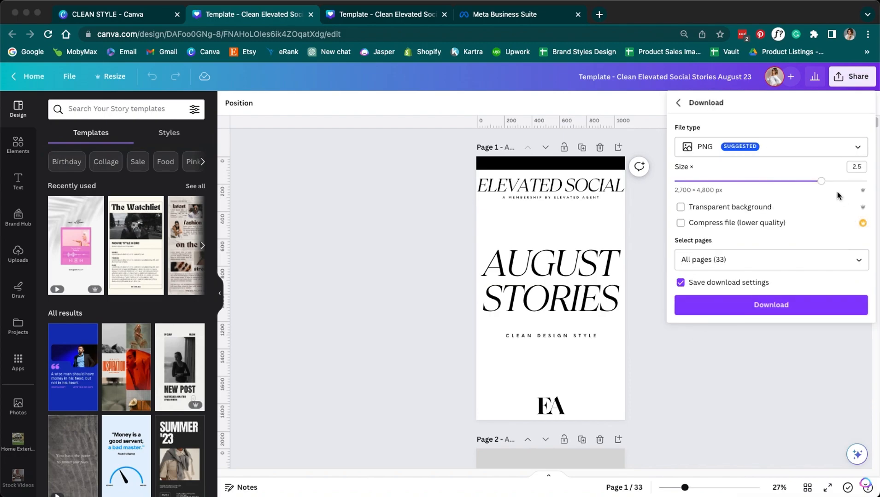
click(859, 261)
click(859, 260)
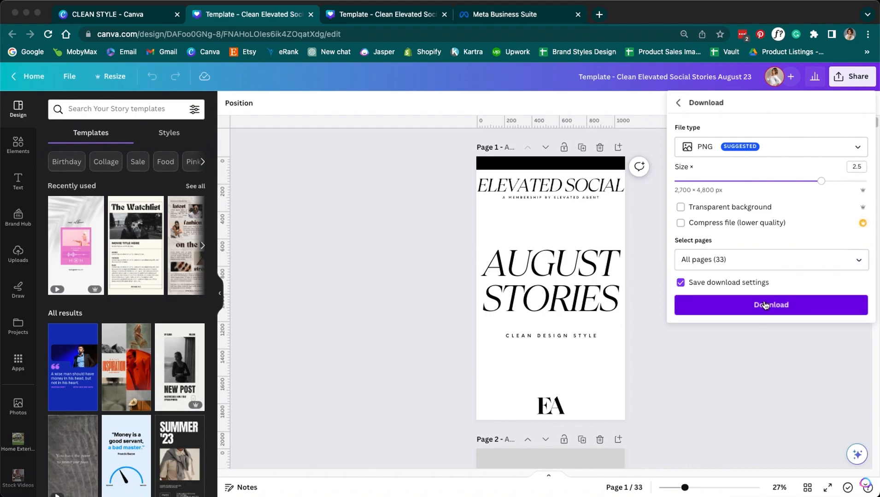
click(440, 302)
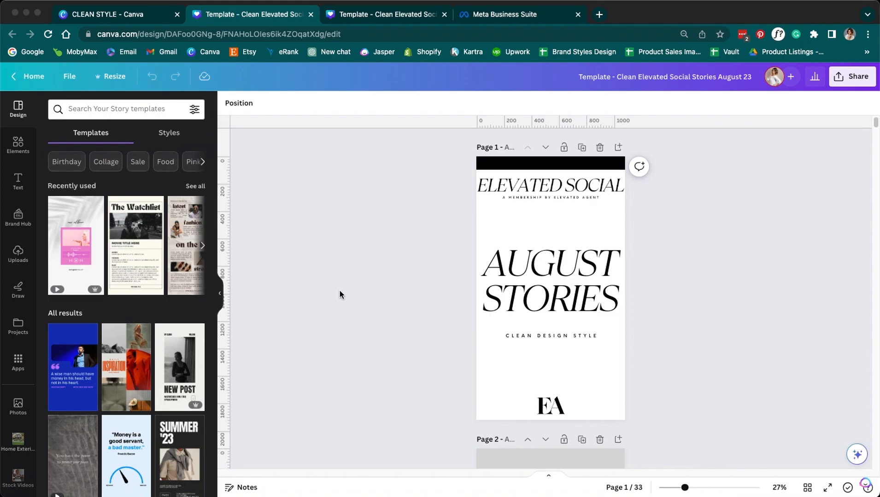
click(537, 20)
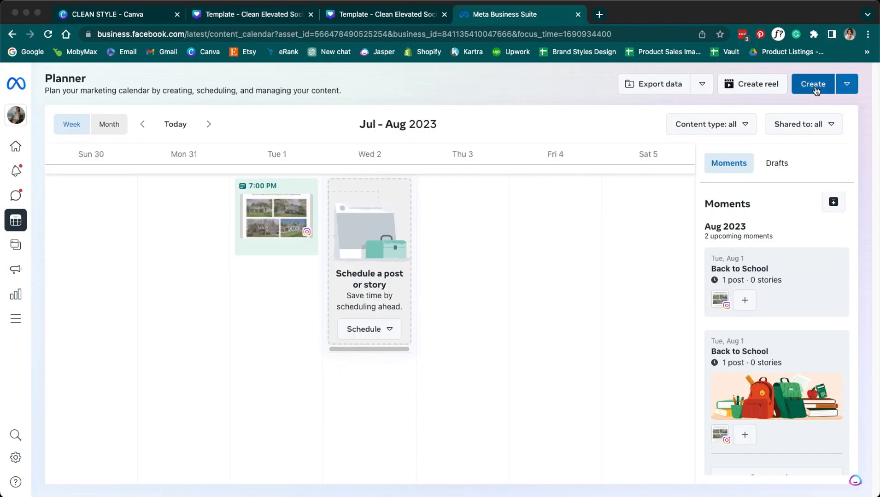
- Create a new story and add the homes-sold image to it
click(847, 84)
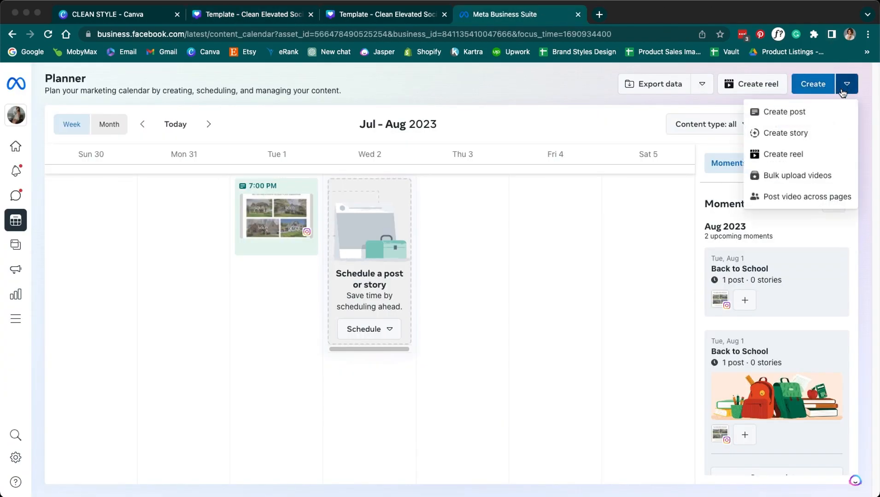
click(807, 132)
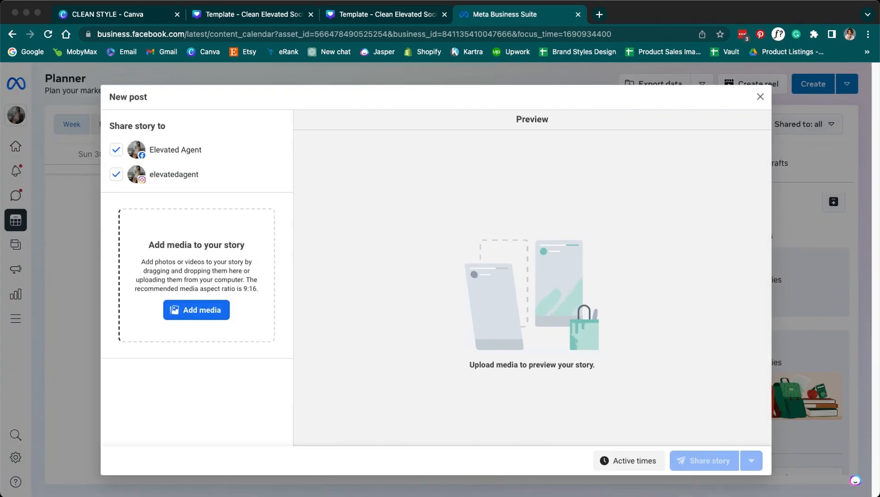
drag(252, 278, 213, 247)
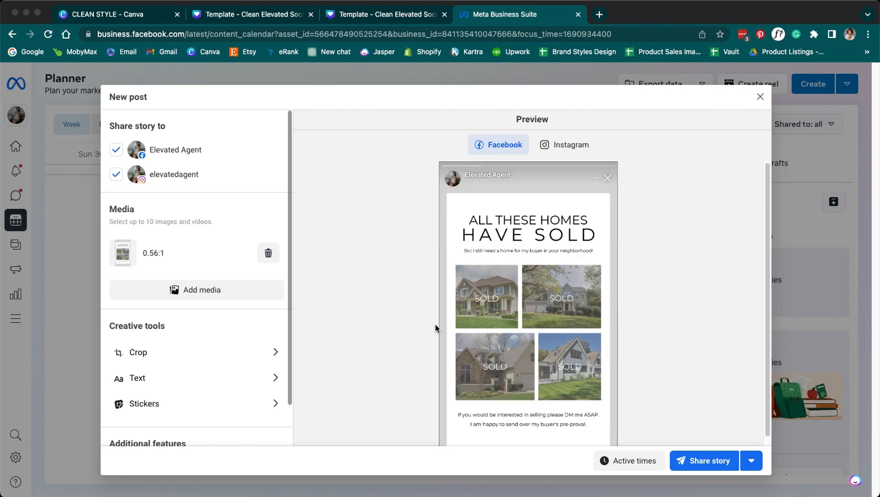
scroll(435, 324, down, 1)
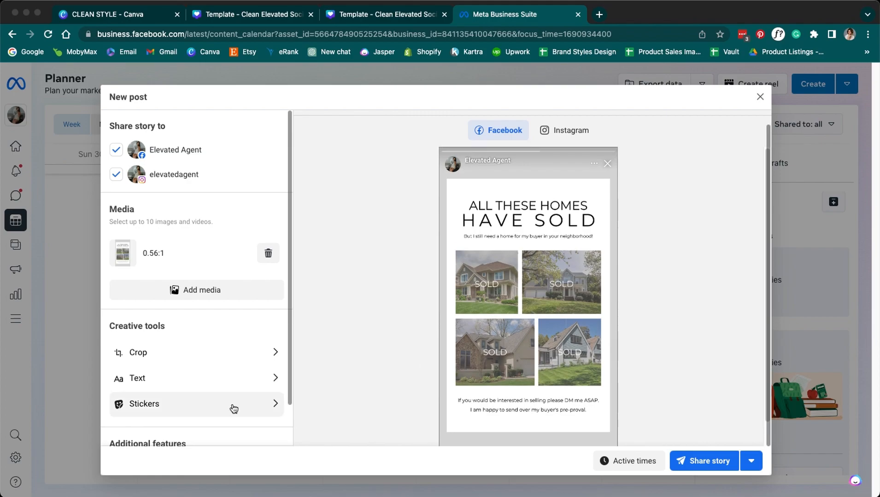
scroll(232, 404, down, 2)
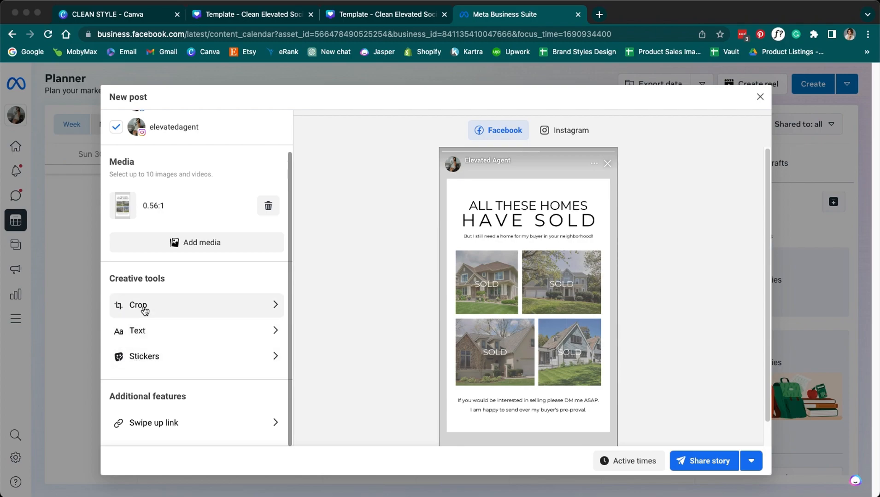
- Set the story's swipe-up link option to No Swipe up Link
click(150, 424)
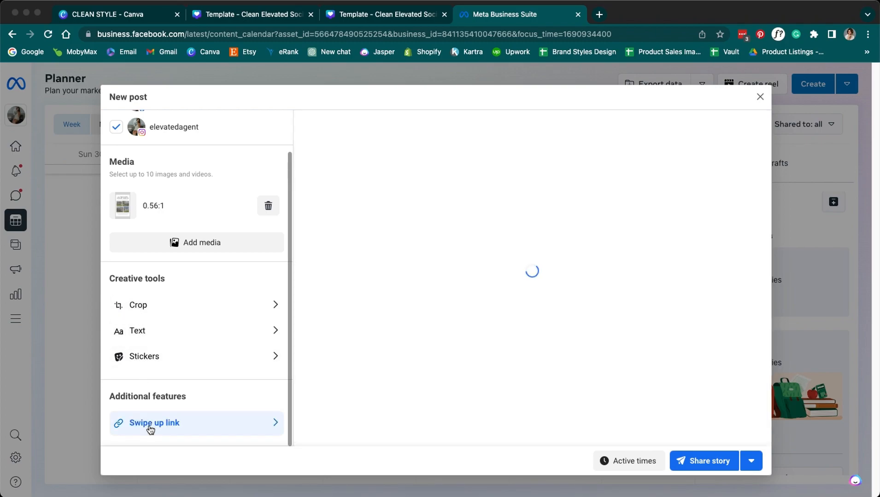
click(150, 423)
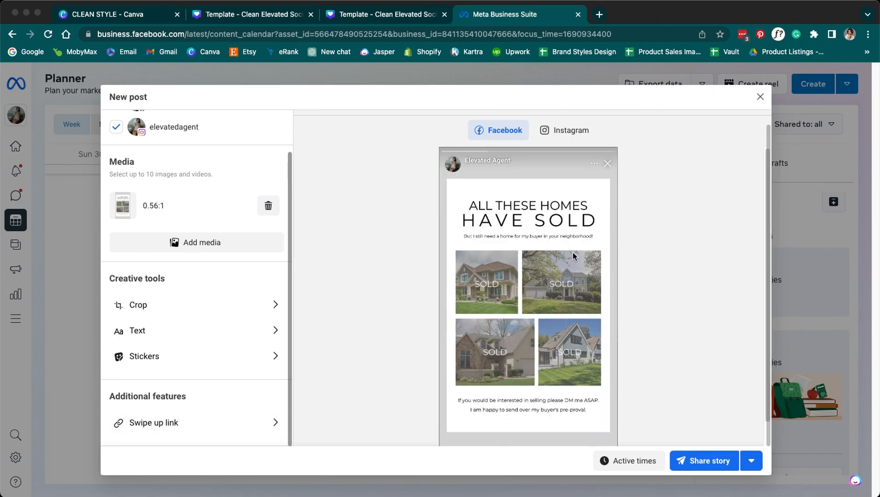
scroll(573, 252, down, 2)
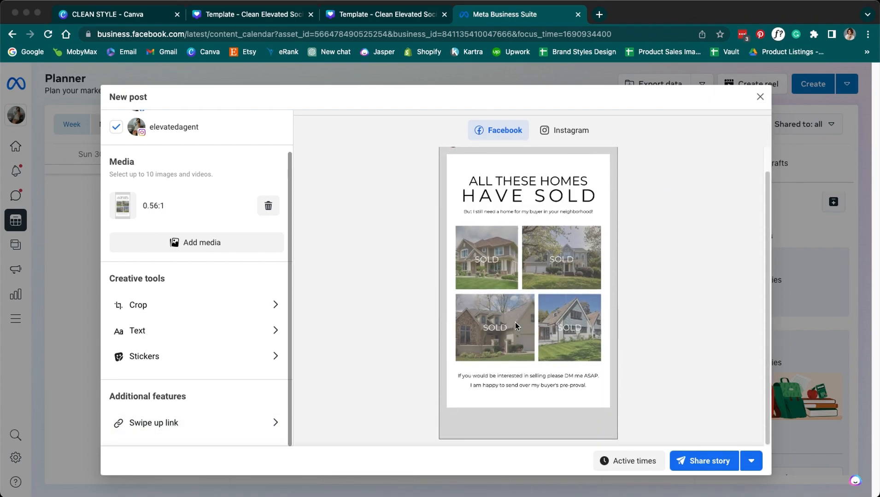
click(263, 423)
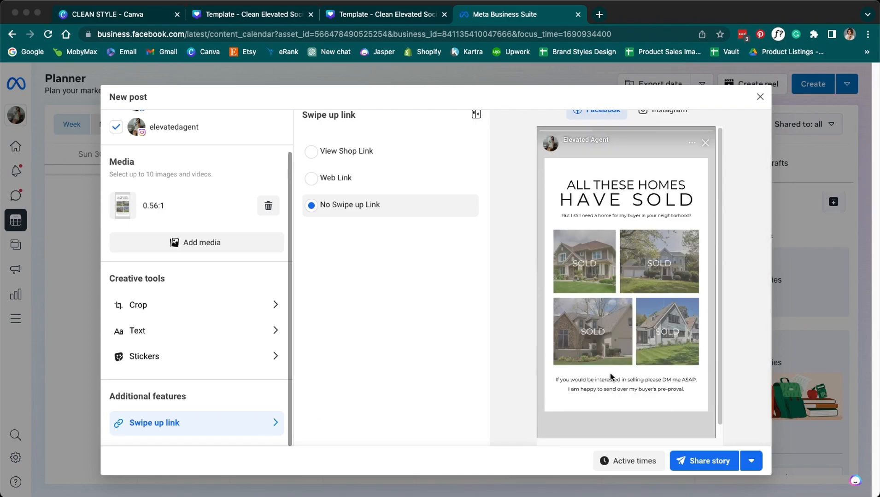
click(318, 184)
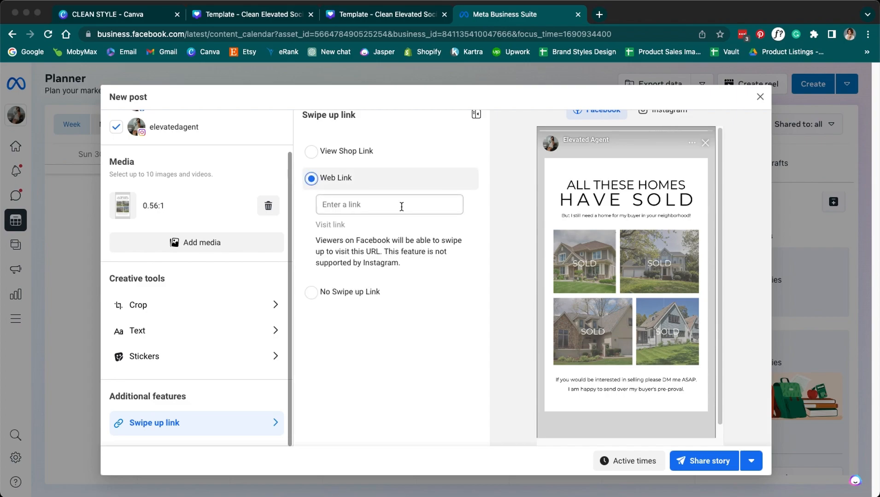
click(311, 293)
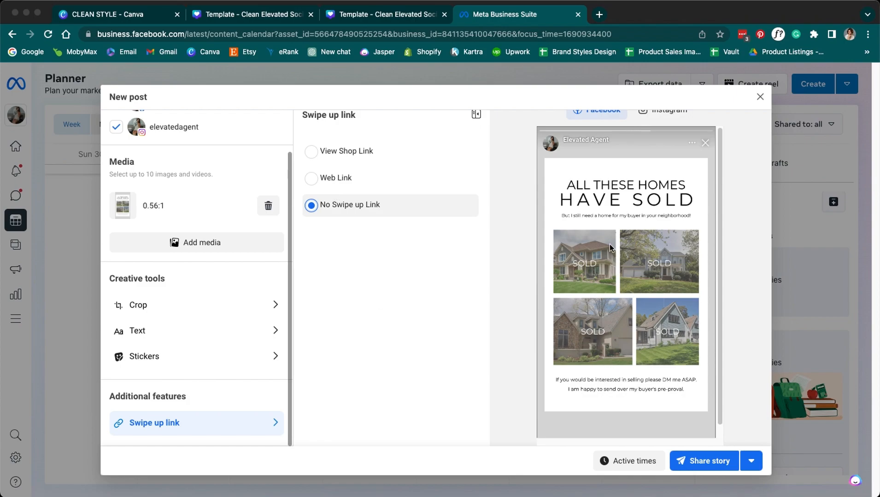
scroll(173, 415, up, 2)
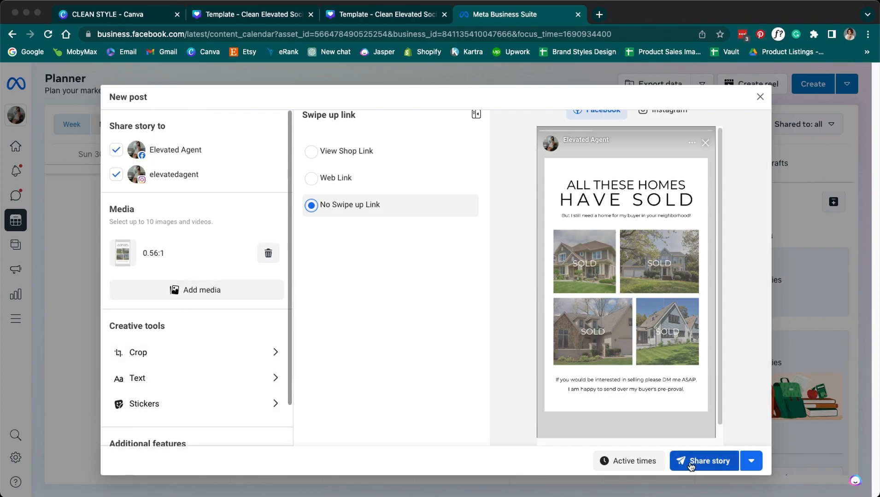
- Set both the Facebook and Instagram story dates to Aug 1, 2023
click(750, 463)
click(724, 431)
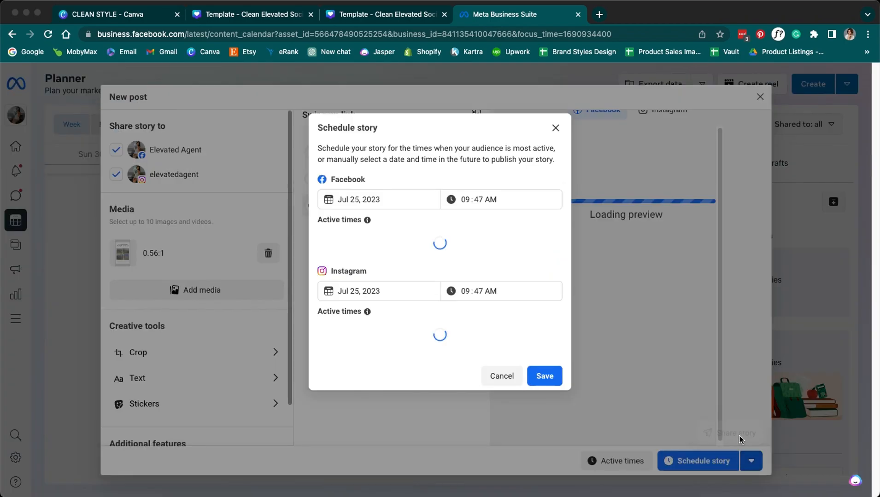
click(353, 197)
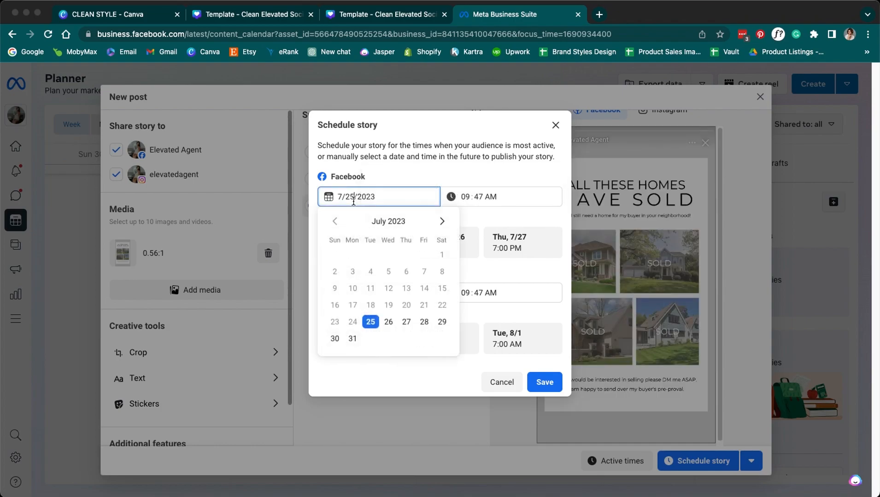
click(442, 221)
click(370, 255)
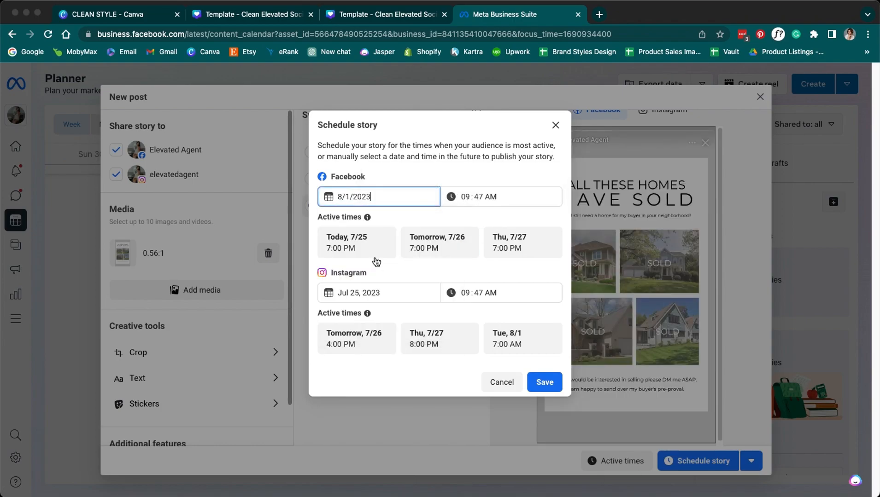
click(432, 297)
click(442, 317)
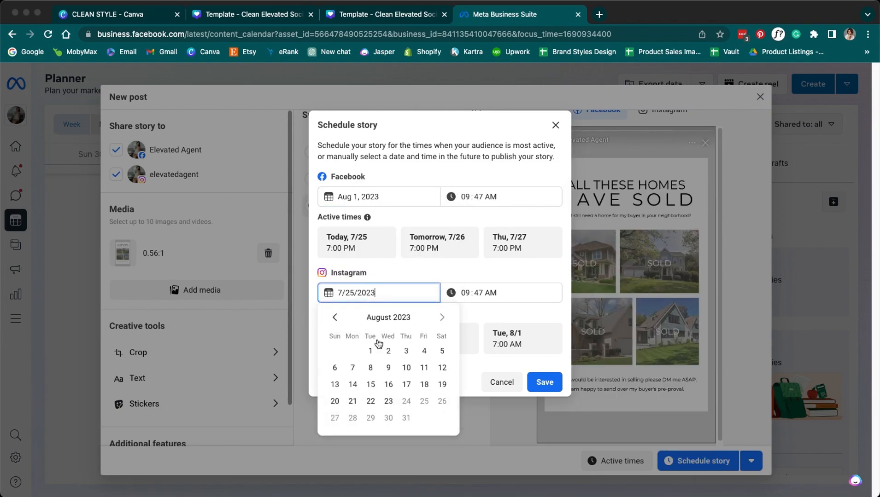
click(370, 351)
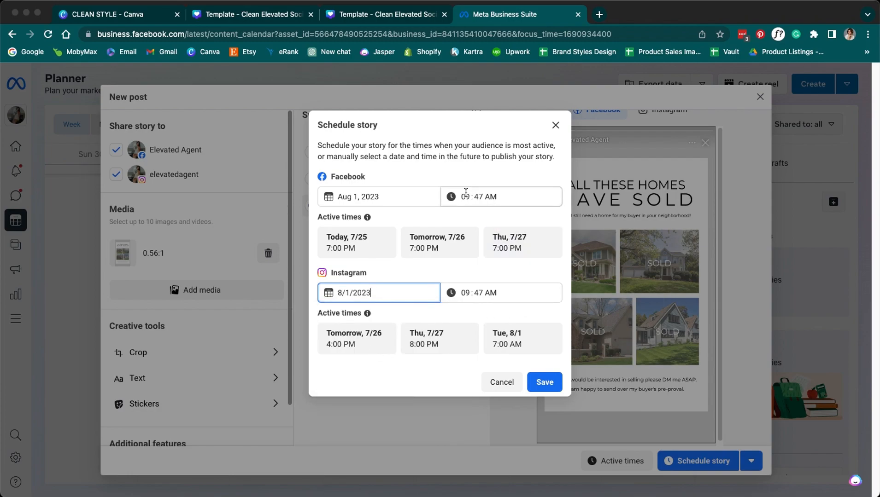
- Set both publish times to 7:47 AM, save, and schedule the story
click(466, 197)
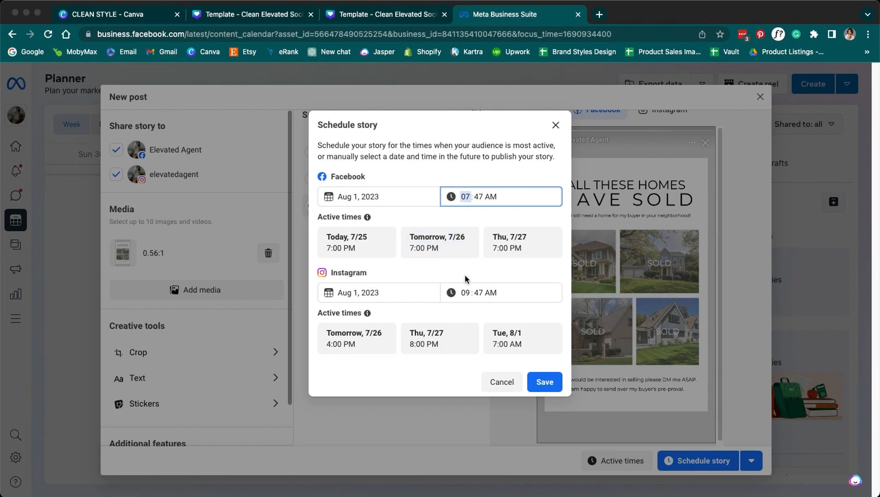
click(464, 293)
click(487, 323)
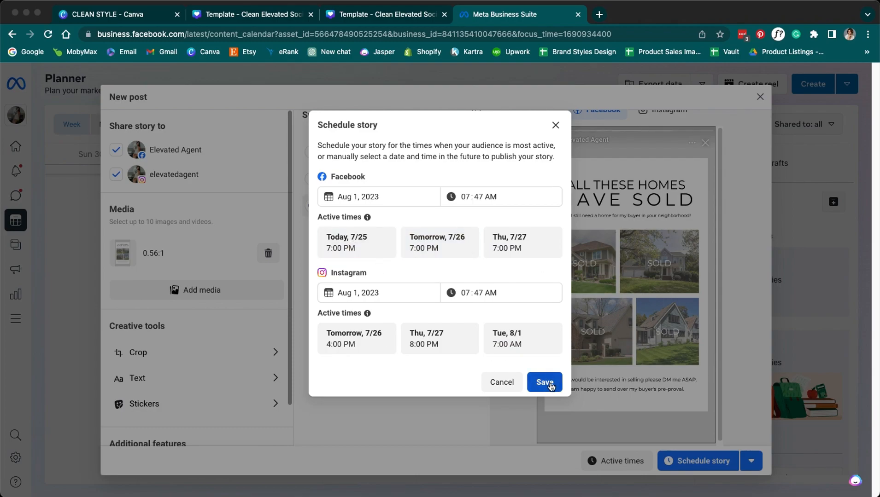
click(549, 382)
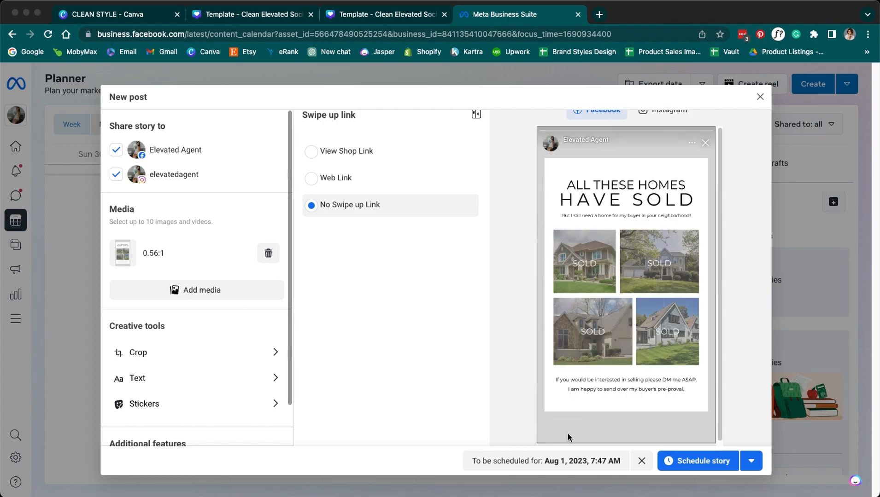
click(707, 463)
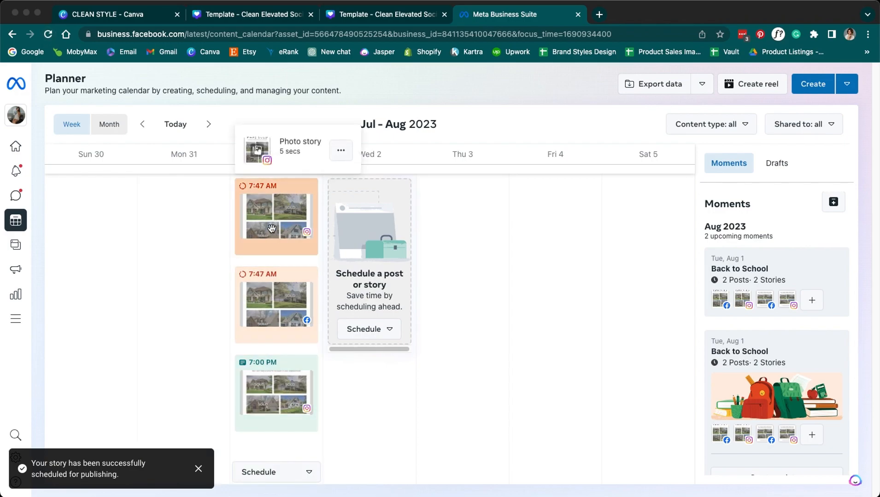
mouse_move(273, 333)
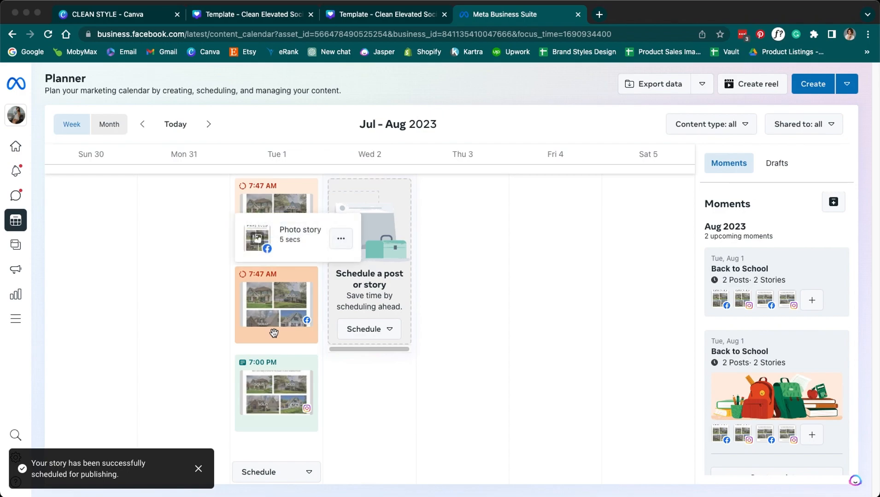
click(275, 373)
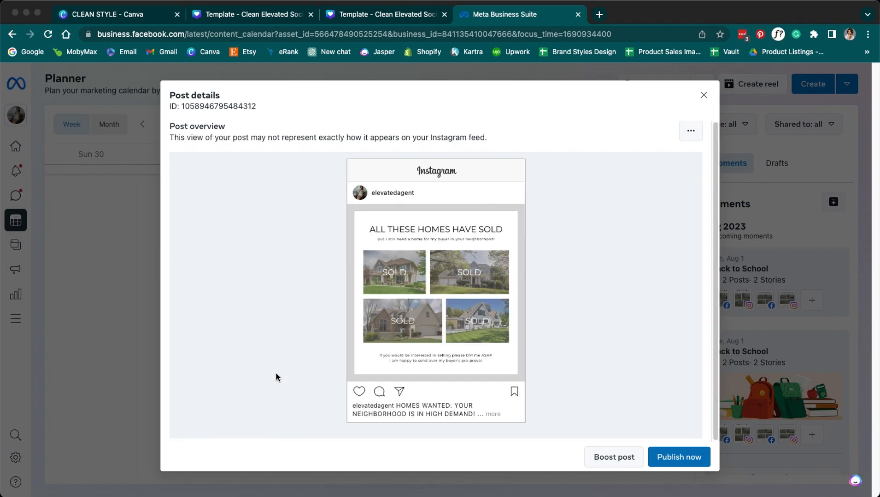
click(690, 131)
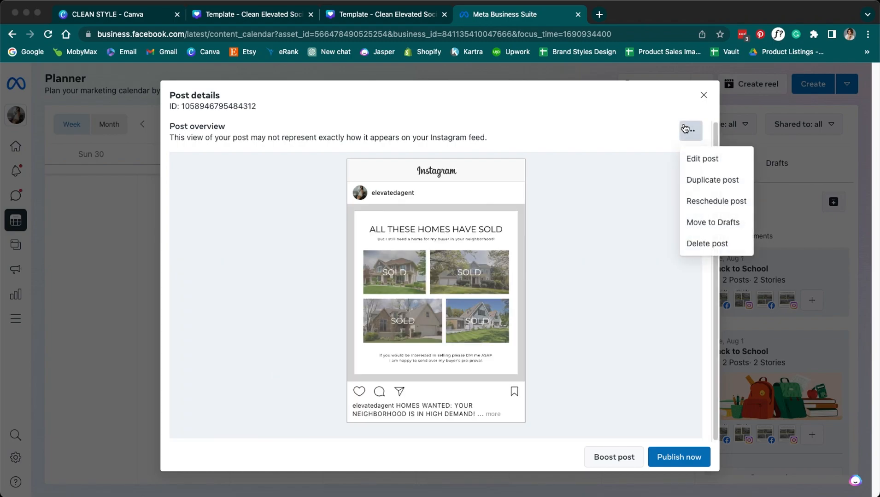
click(690, 152)
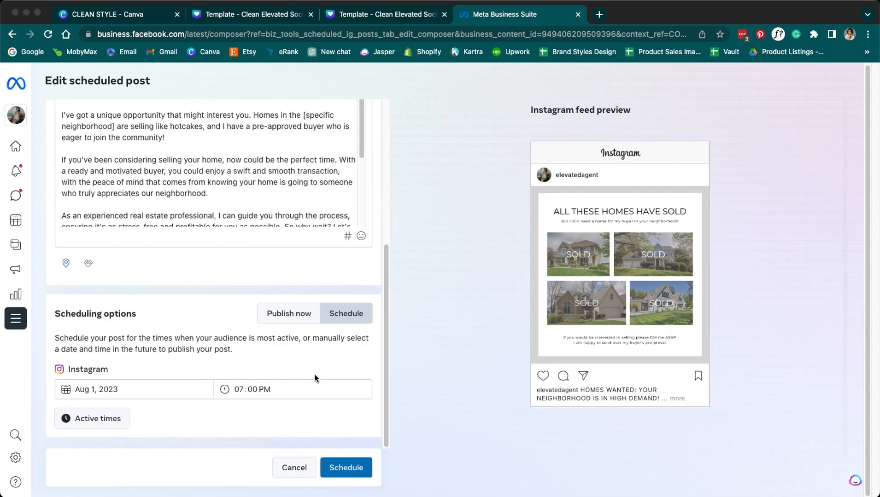
scroll(319, 354, up, 5)
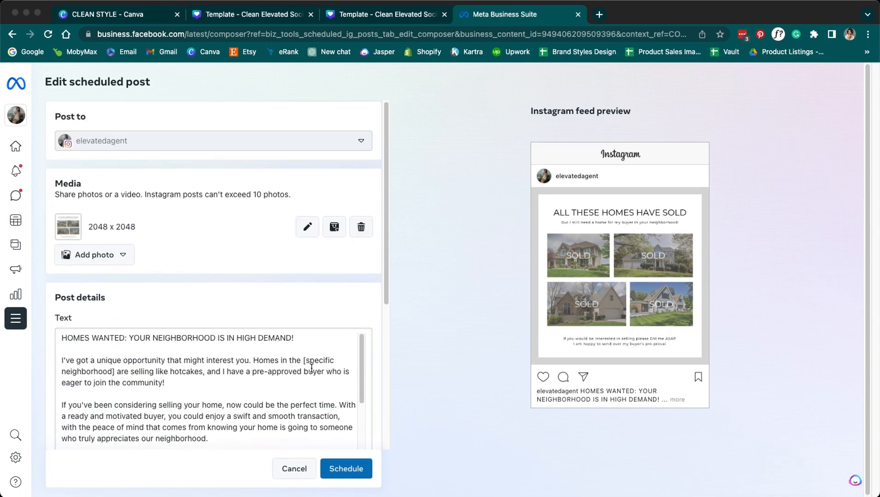
scroll(311, 368, down, 5)
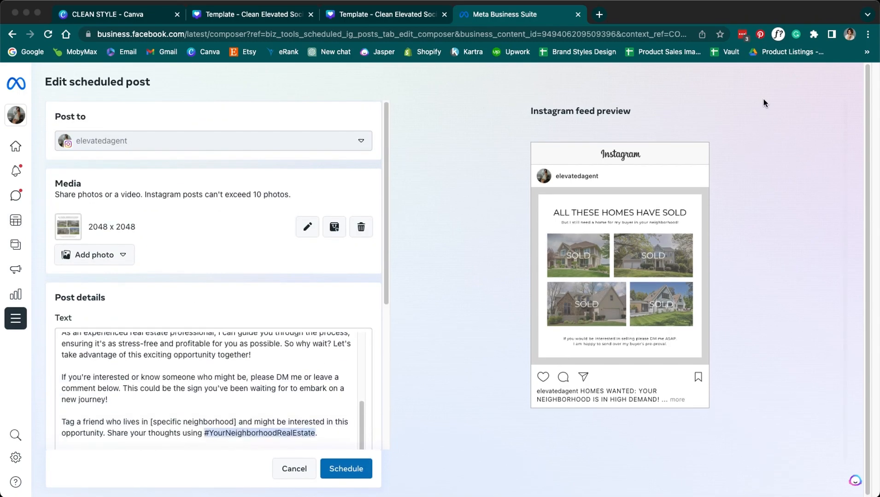
click(291, 469)
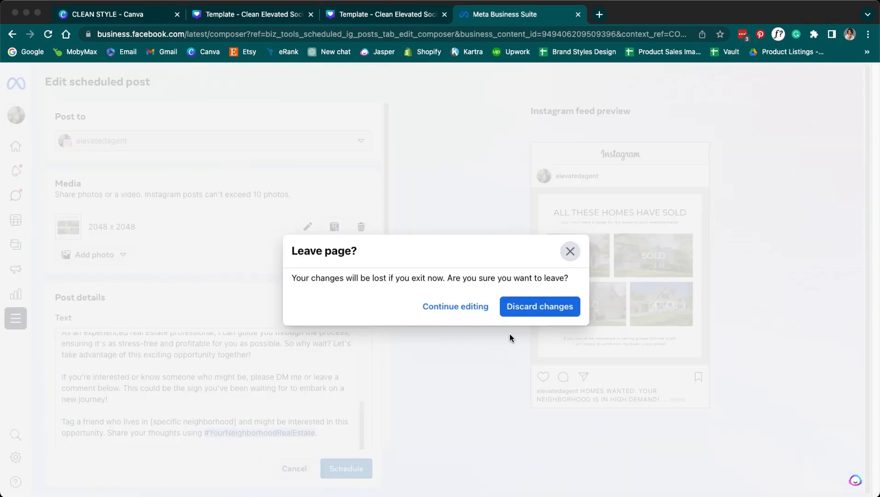
click(542, 308)
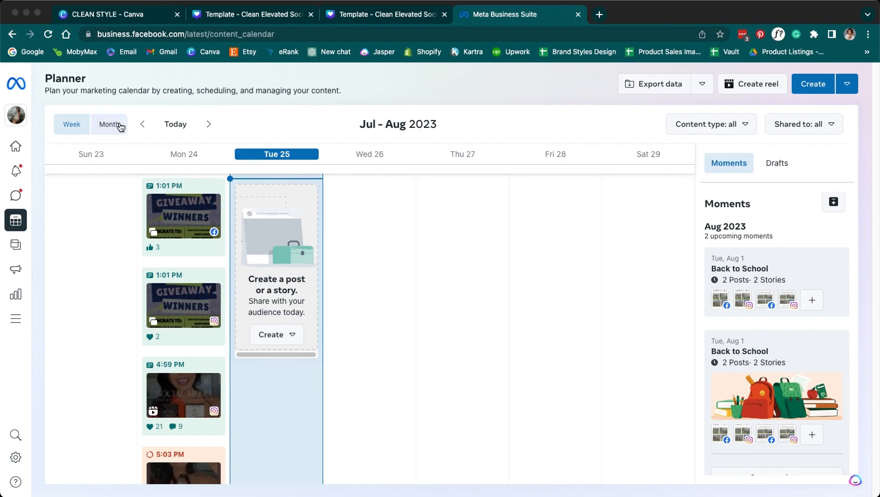
click(120, 125)
- Start a new post on Aug 2, 2023 scheduled for 07:00 PM
click(207, 125)
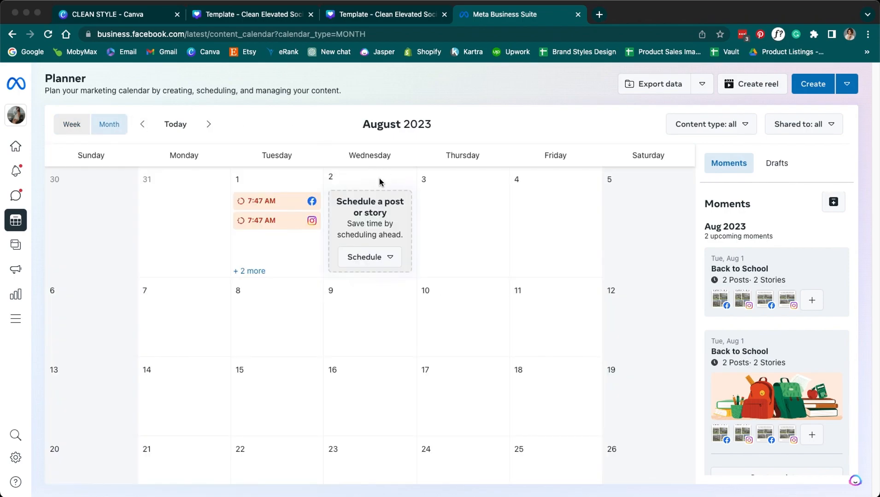
click(361, 257)
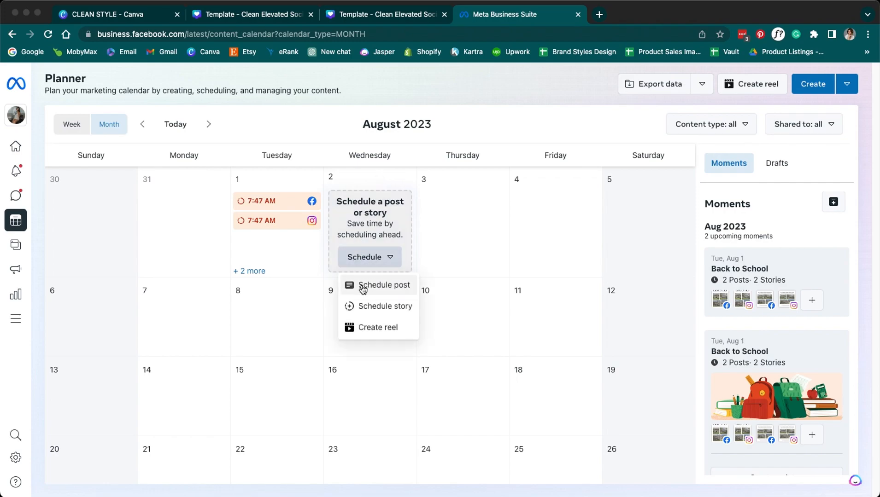
click(399, 289)
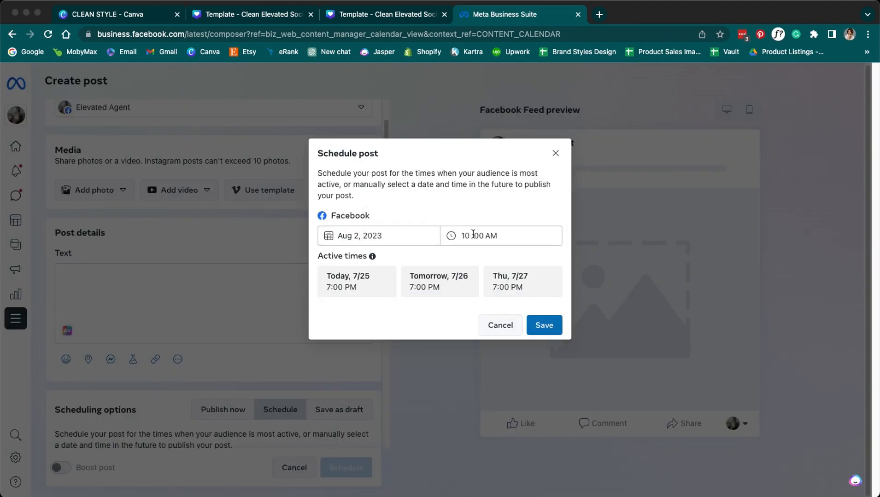
click(465, 236)
click(487, 238)
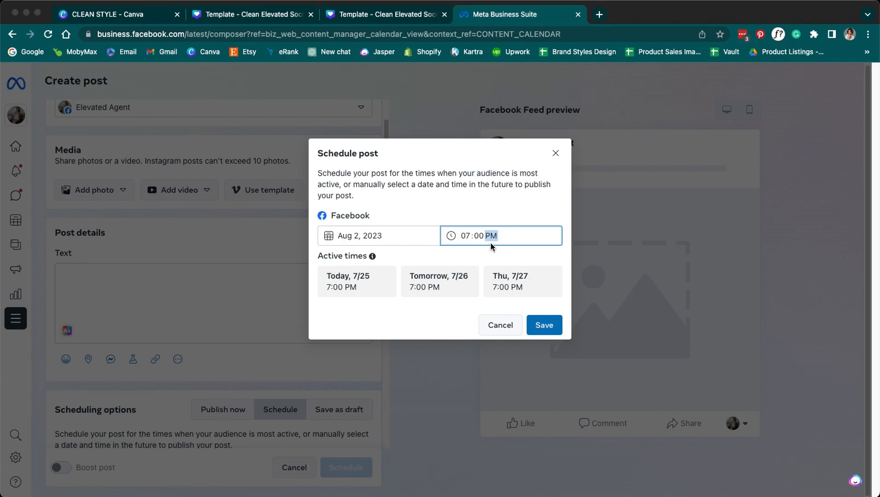
click(528, 328)
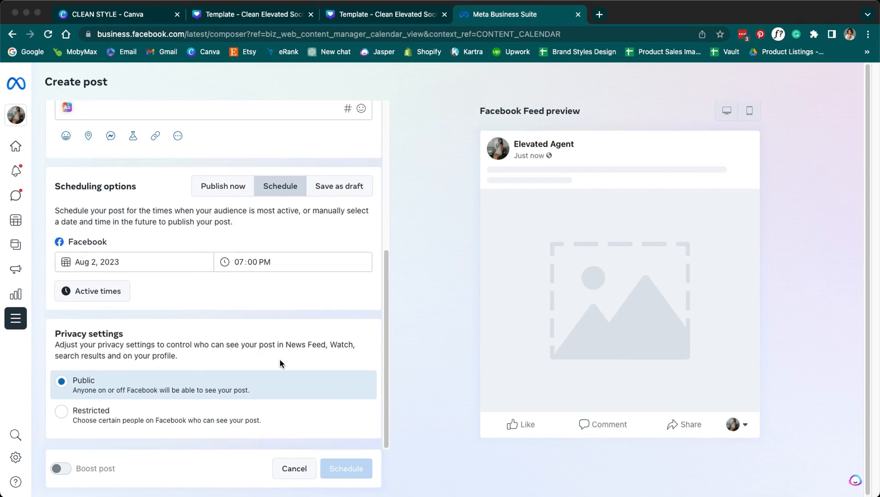
- Add the elevatedagent Instagram account to the post's Post to accounts
scroll(276, 351, up, 5)
click(366, 143)
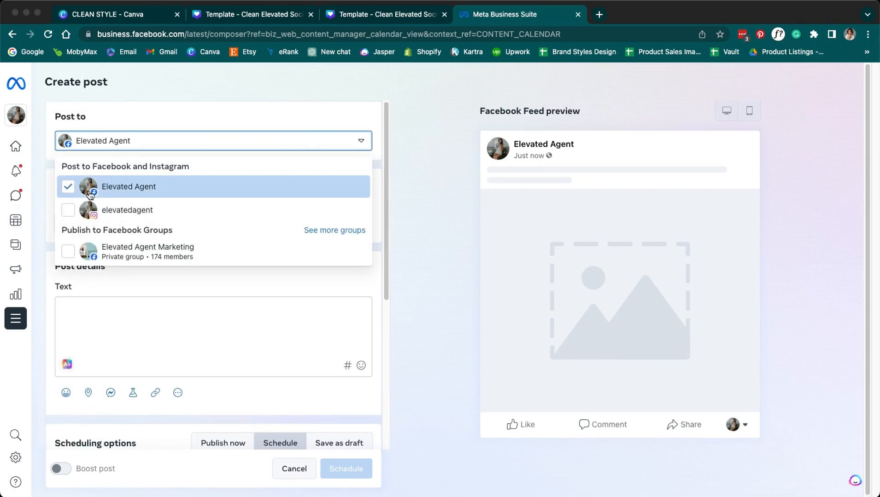
click(68, 214)
scroll(67, 219, down, 7)
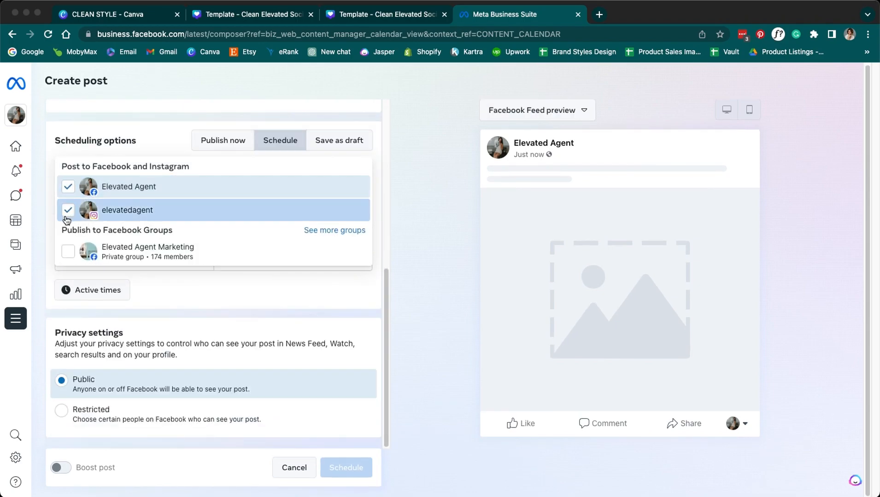
click(389, 294)
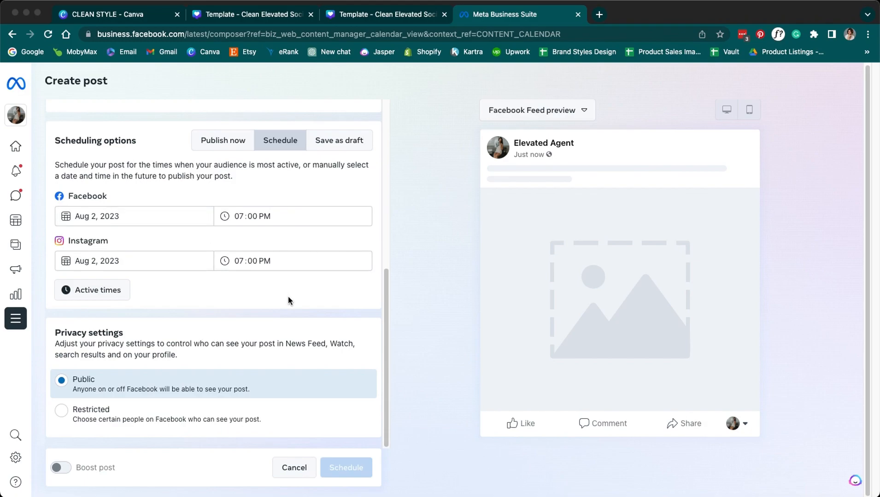
scroll(273, 332, up, 6)
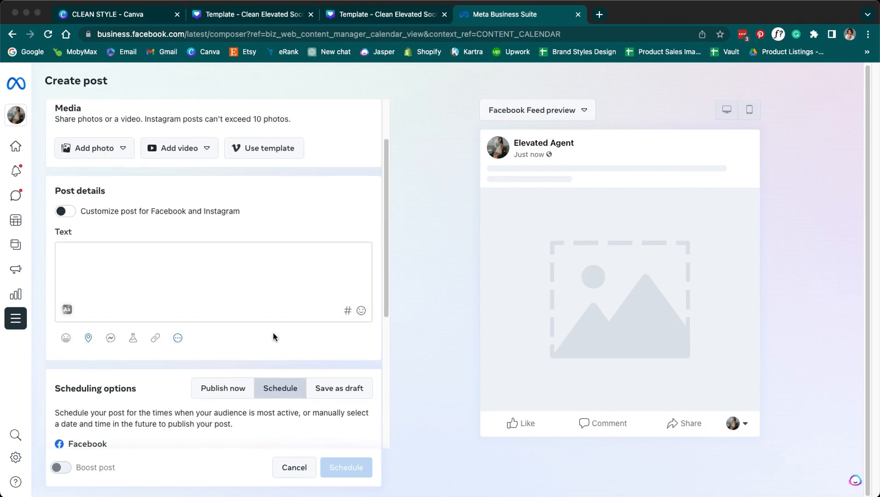
click(122, 219)
- Attach 4.png and paste in the page 5 ice cream caption copied from Canva
click(112, 253)
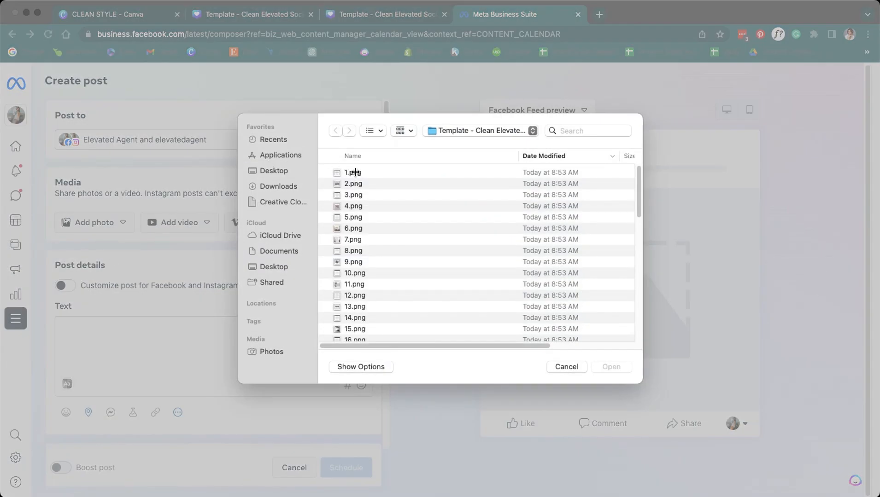
double_click(370, 205)
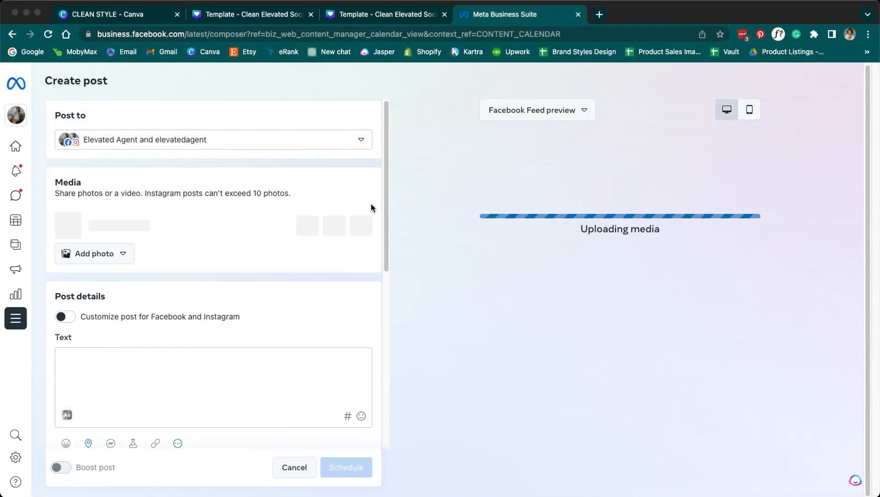
click(392, 15)
scroll(385, 287, down, 15)
click(504, 246)
click(504, 246)
key(super+a)
click(503, 19)
click(220, 353)
text(Hey there, ice cream lovers! 🍦  Today is a day worth melting for because it's National Ice Cream Sandwich Day! Yes, you heard it right. It's the day we all scream for ICE CREAM... sandwich, that is! 😁  Do you remember the first time you bit into that deliciously cool combination of creamy ice cream sandwiched between two cookies? Well, today's the perfect day to relive that moment! And guess what? We're making it extra special!  We want to know - what's your all-time favorite ice cream sandwich flavor? Is it classic vanilla, decadent chocolate or something wild like mint chocolate chip? Comment below and let us know!  And don't forget to tag a friend you'd love to share an ice cream sandwich with on this sweet day. Because let's be honest, everything is better when shared with a friend, especially ice cream sandwiches! Let's make this day as sweet as possible! Happy National Ice Cream Sandwich Day, everyone!  #NationalIceCreamSandwichDay #IceCreamLovers #SweetTreats #TagAFriend #ScreamForIceCream)
- Review the hashtagged caption and switch the preview to Instagram feed
scroll(220, 354, down, 10)
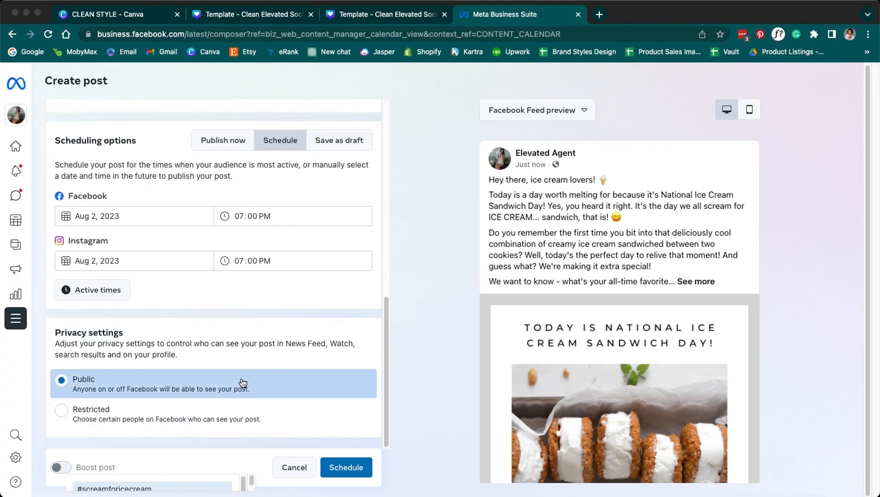
scroll(404, 369, down, 3)
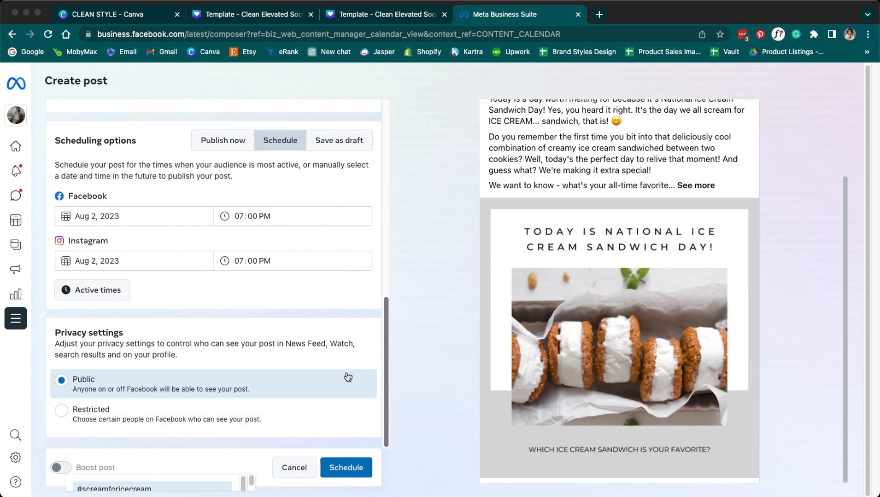
scroll(279, 371, up, 6)
scroll(508, 348, up, 3)
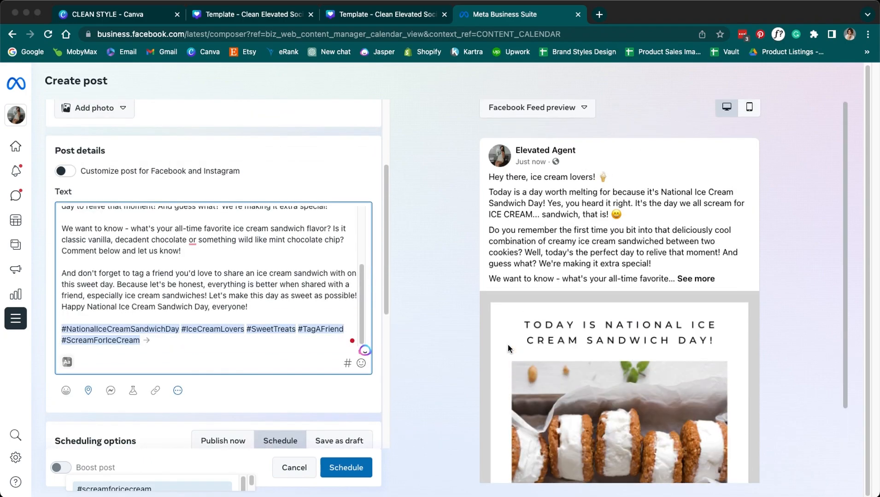
scroll(178, 294, up, 5)
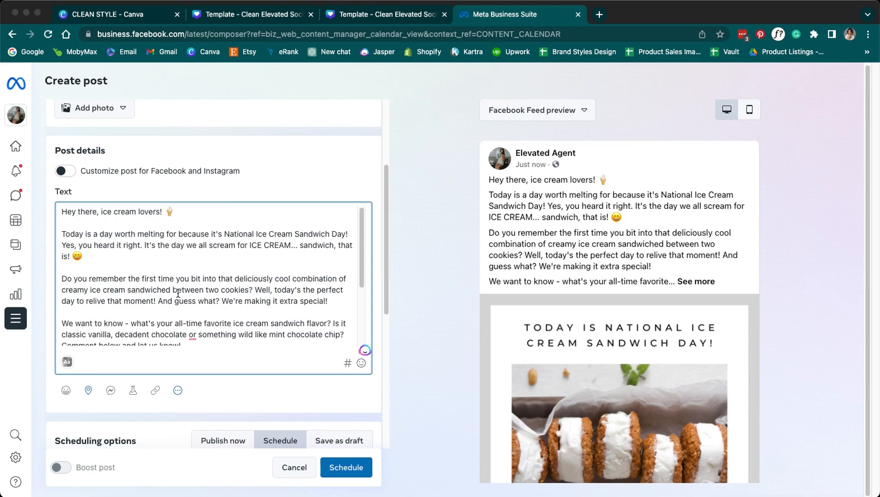
scroll(214, 339, up, 3)
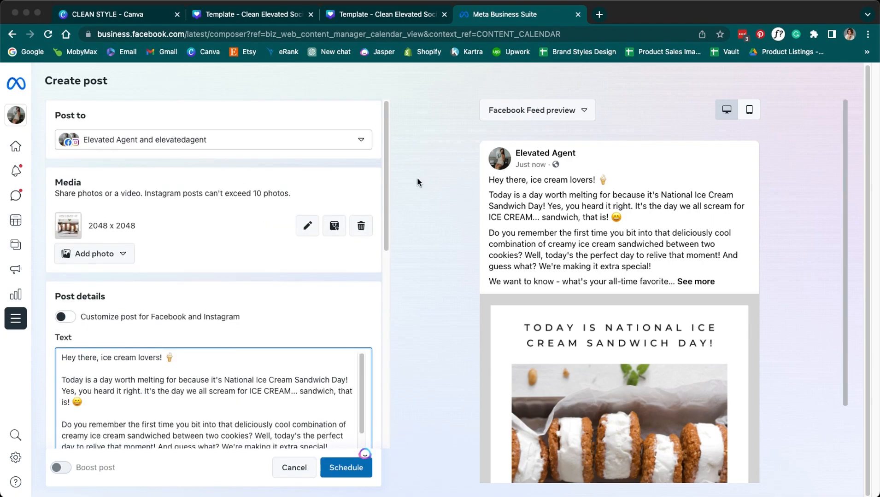
scroll(419, 176, down, 3)
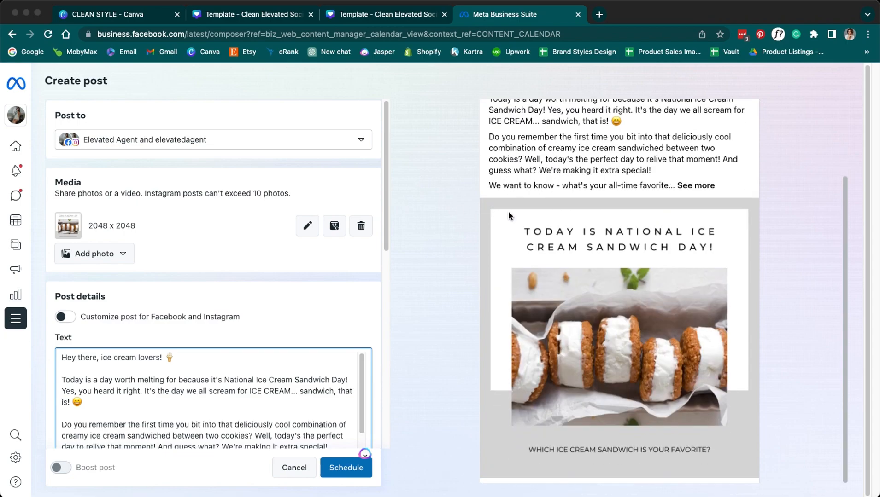
scroll(591, 238, up, 3)
click(553, 115)
click(548, 160)
- Schedule the ice cream post for Aug 2, dismiss the publishing error, and retry Schedule
scroll(245, 330, down, 5)
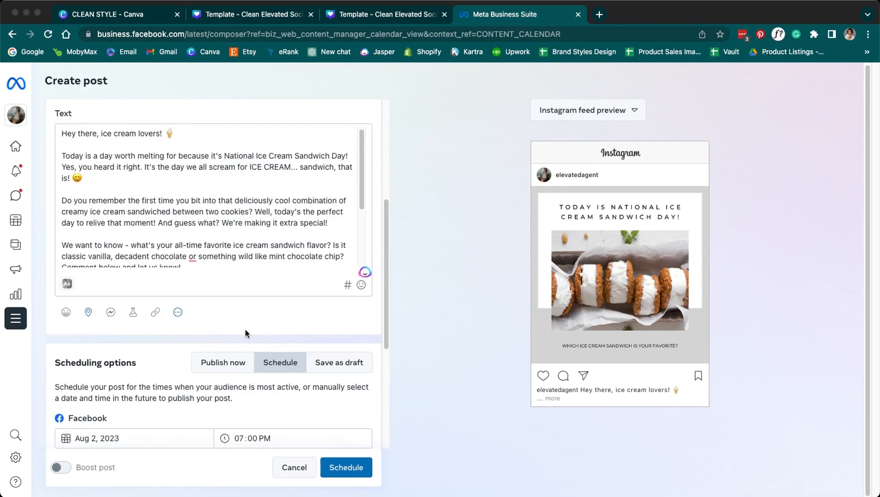
scroll(134, 315, down, 4)
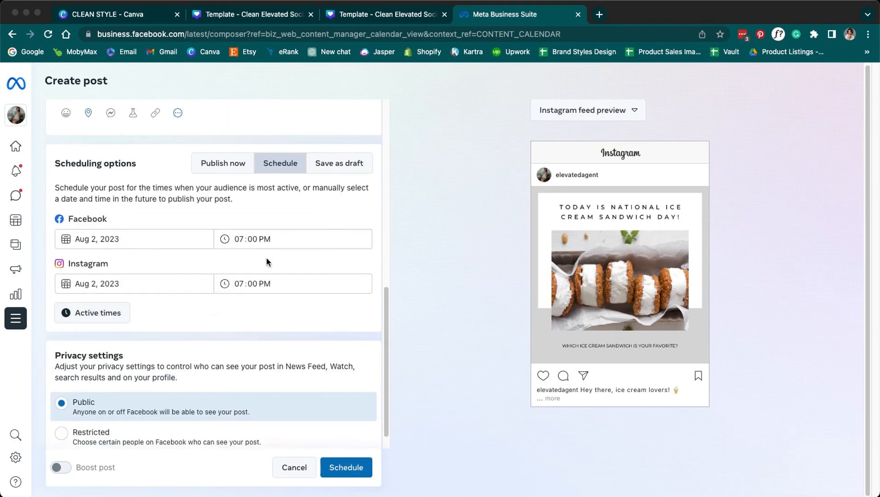
click(362, 466)
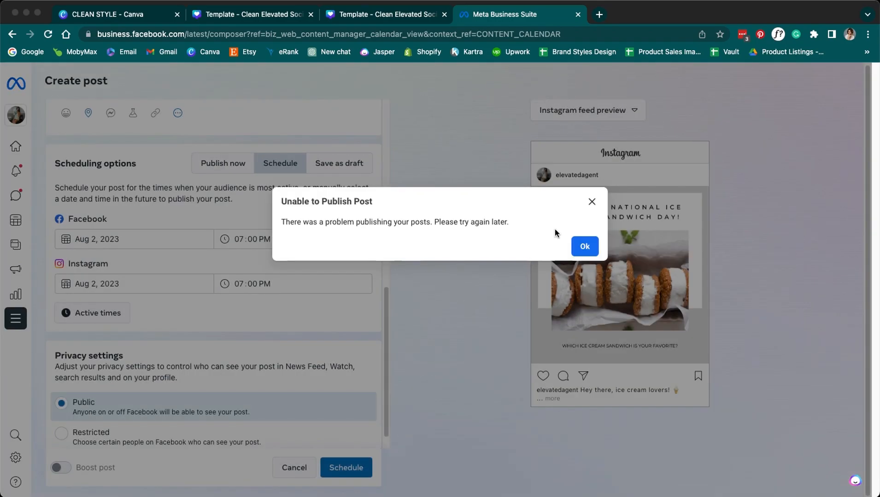
click(587, 247)
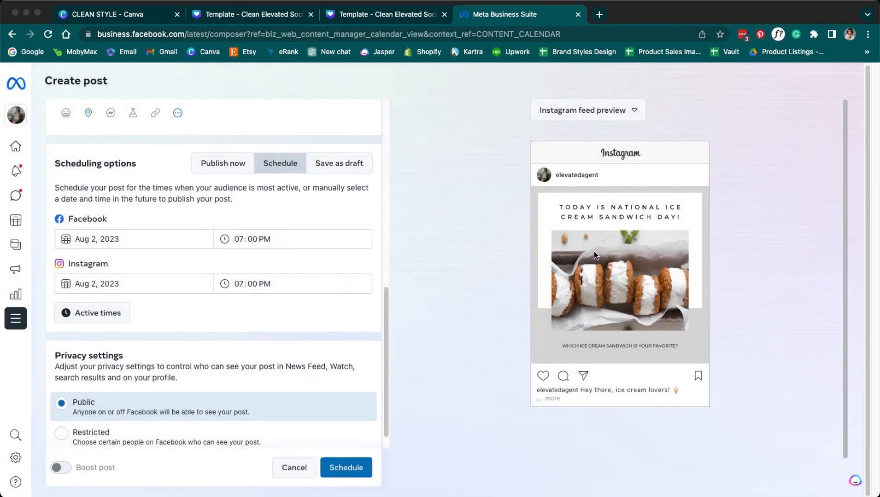
click(343, 468)
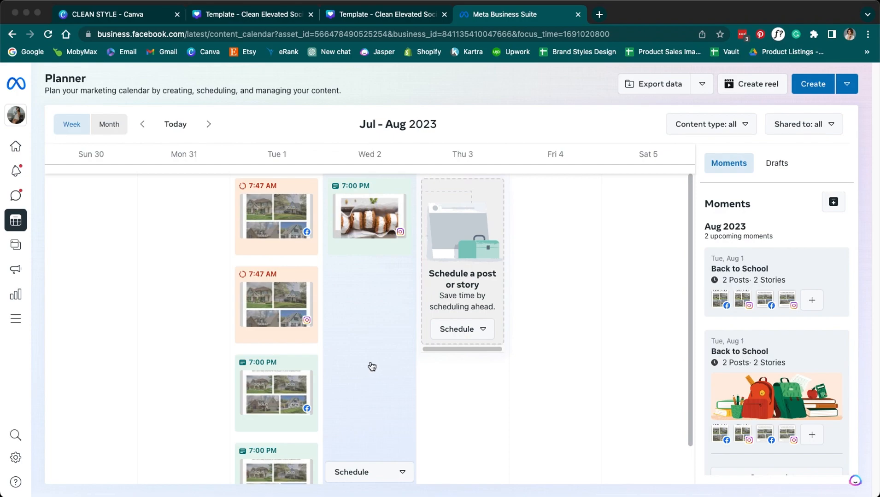
- Start a new story on Wed Aug 2 with Facebook and Instagram times set to 7:00 AM
click(364, 466)
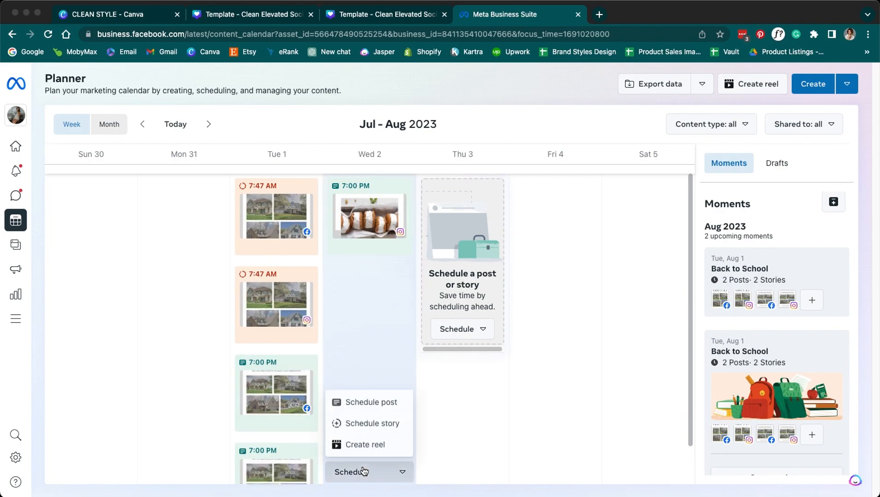
click(355, 422)
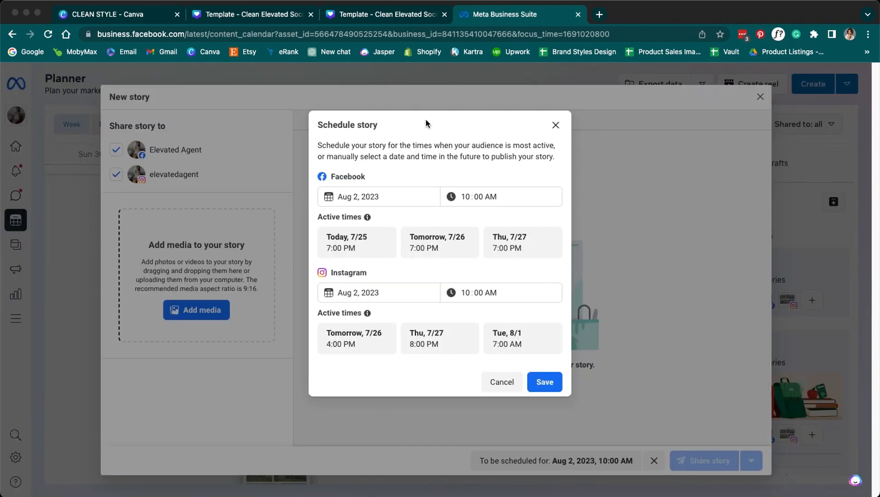
click(468, 196)
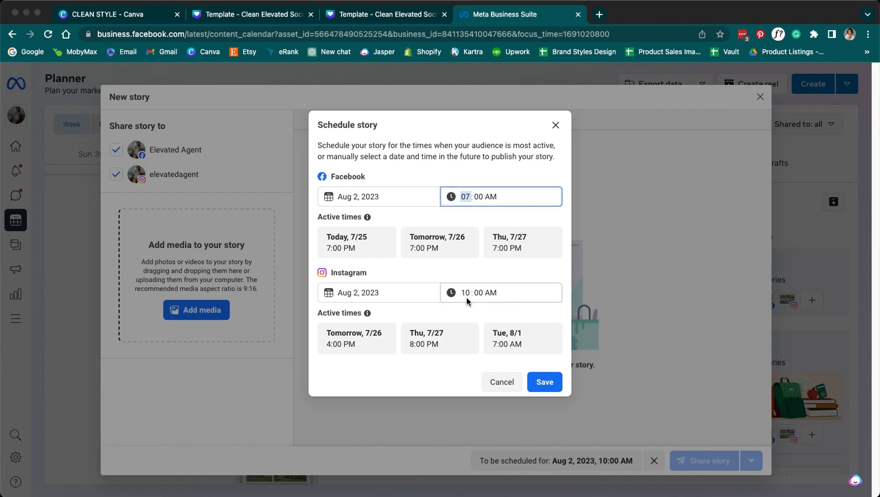
click(464, 293)
text(7)
click(543, 383)
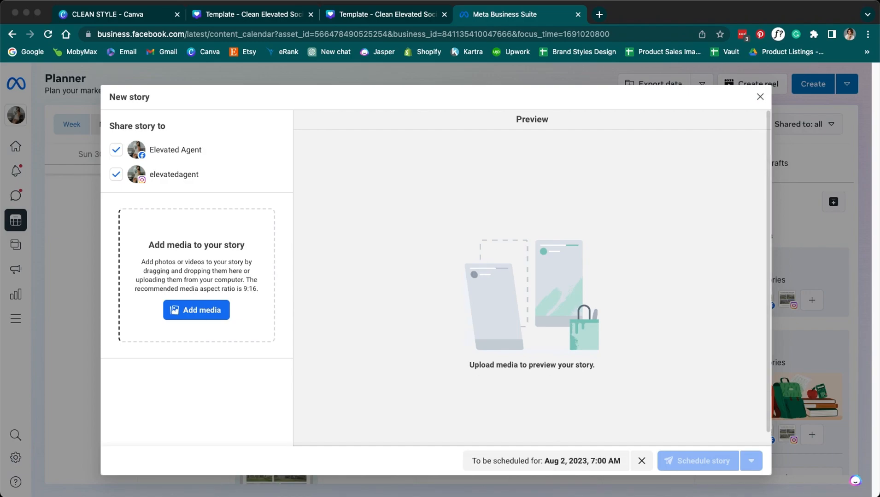
- Drop the ice cream image into the story, look over stickers and text, and schedule it
drag(520, 184, 276, 259)
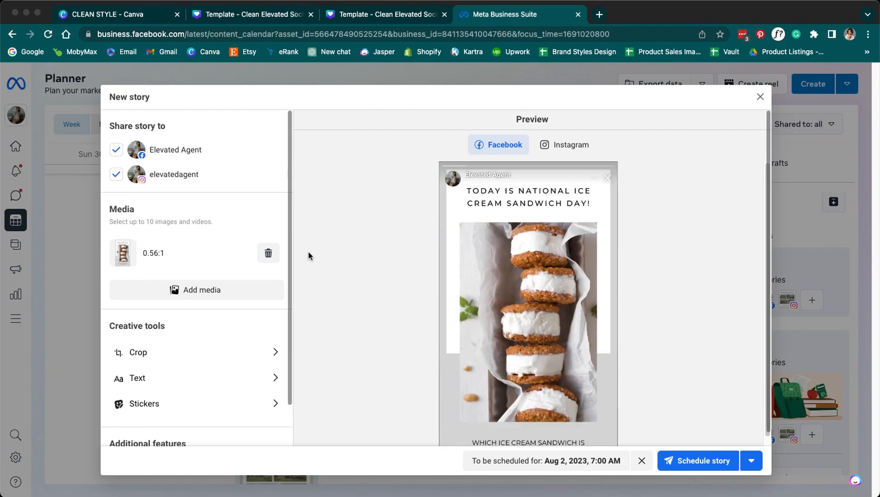
scroll(648, 332, down, 2)
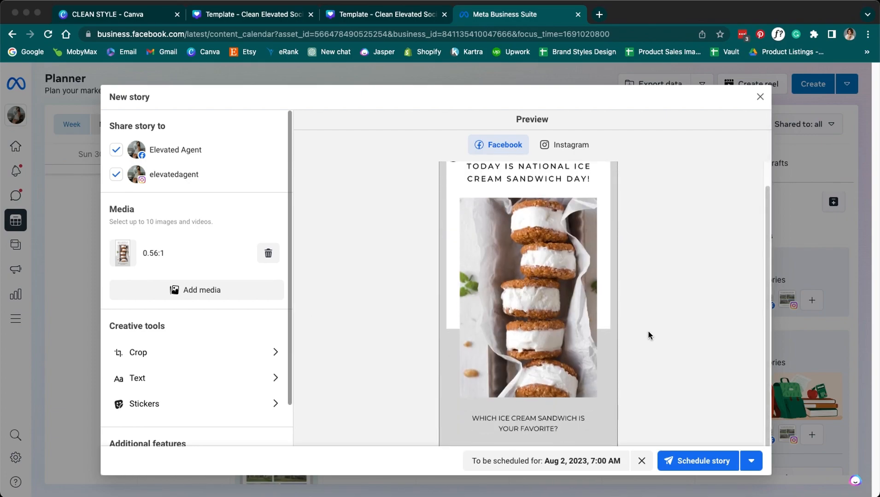
scroll(648, 331, down, 1)
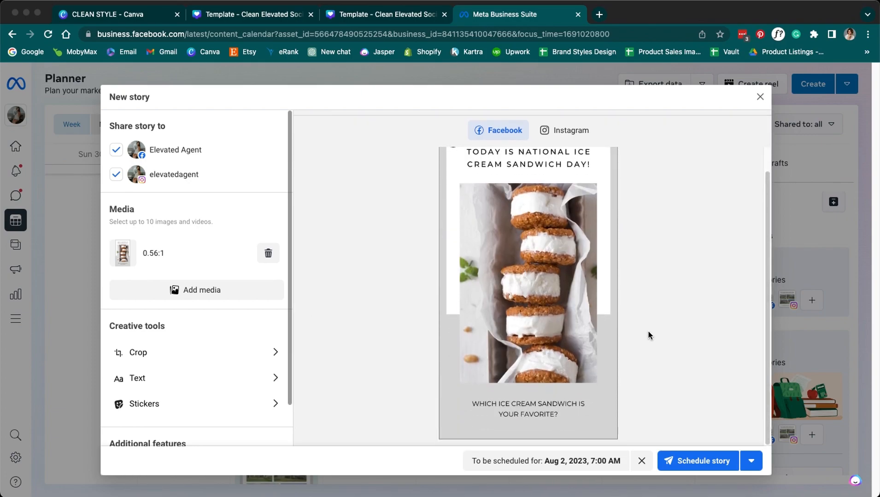
click(190, 406)
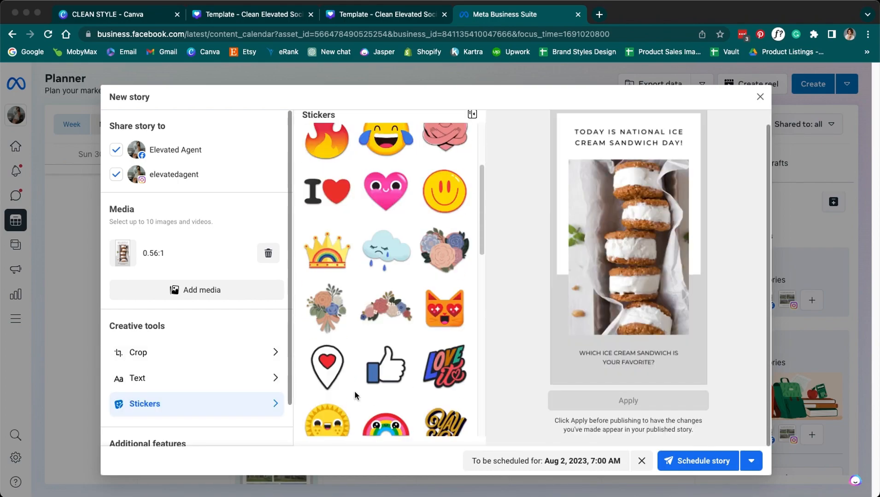
scroll(354, 395, down, 15)
click(226, 391)
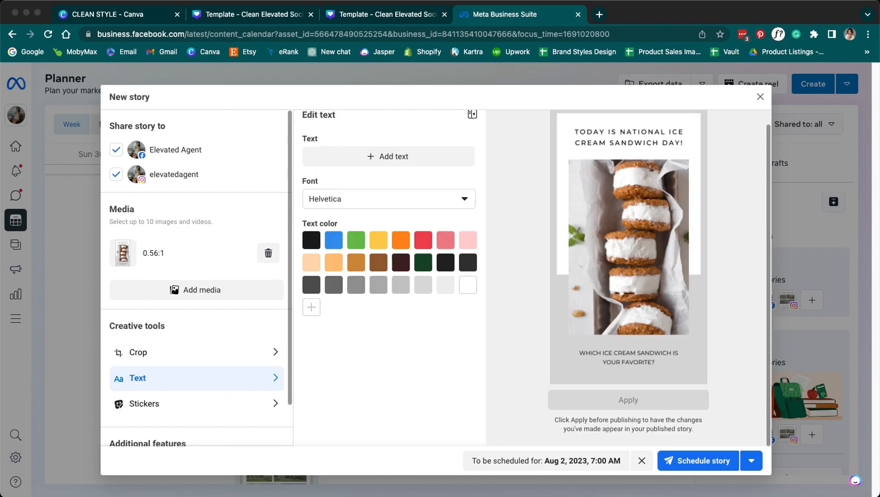
click(685, 459)
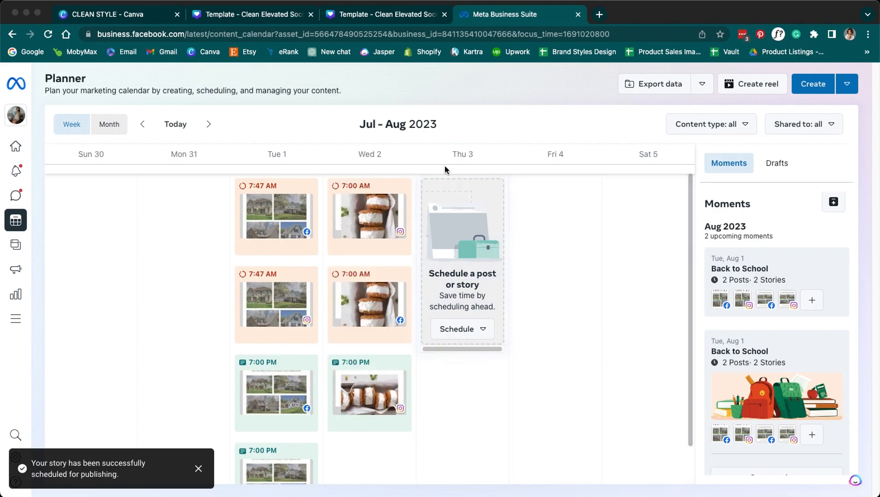
- Start a new post on Thu Aug 3 scheduled for 7:00 PM
click(483, 337)
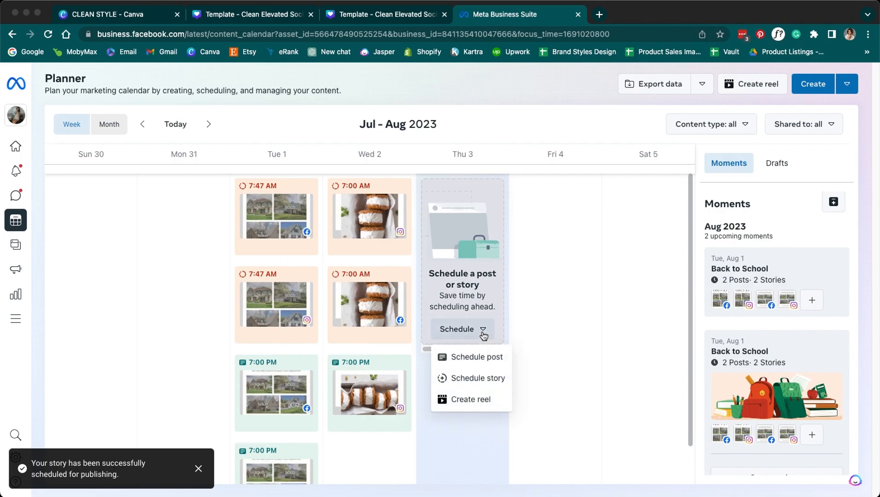
click(479, 359)
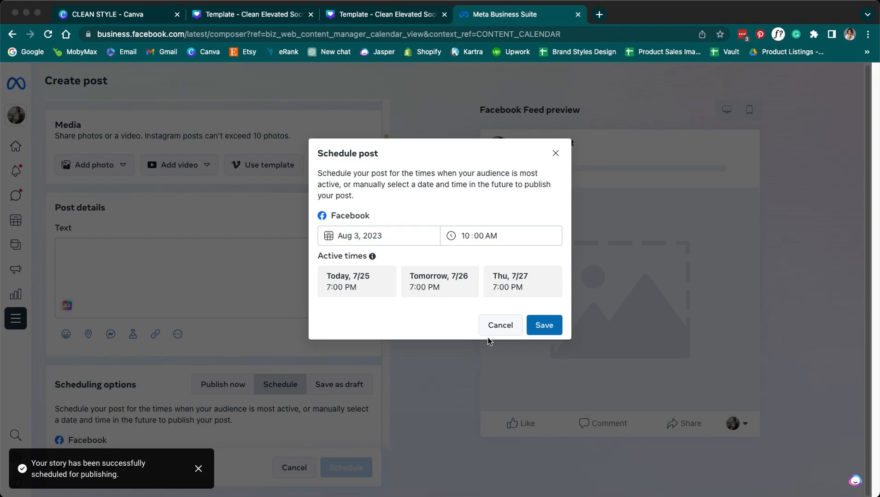
click(466, 233)
click(487, 236)
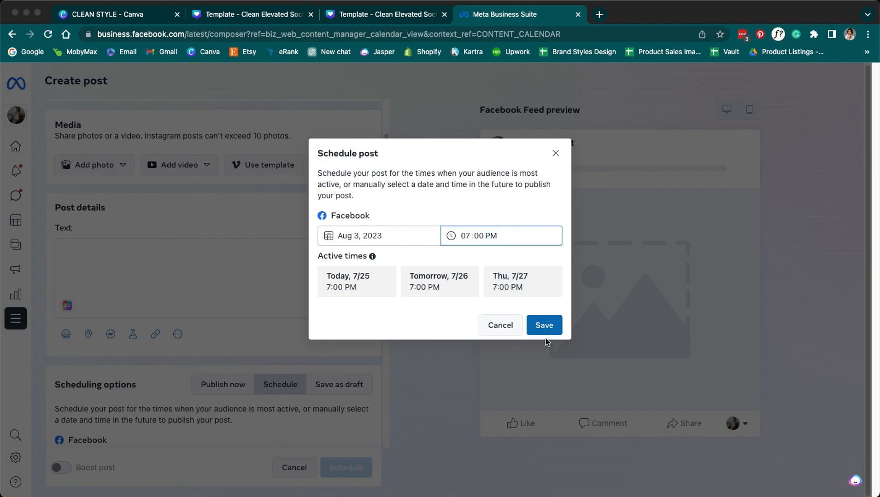
click(543, 326)
- Add the Instagram account to the post's Post to accounts
scroll(136, 353, up, 6)
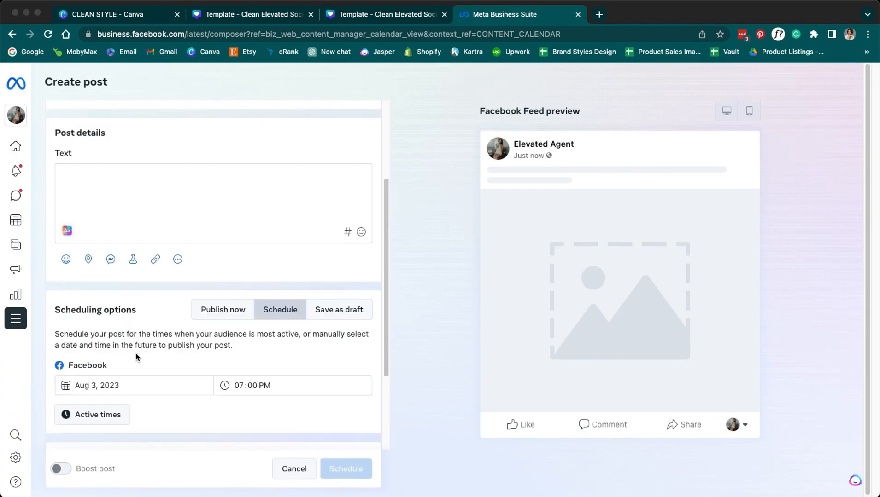
click(153, 146)
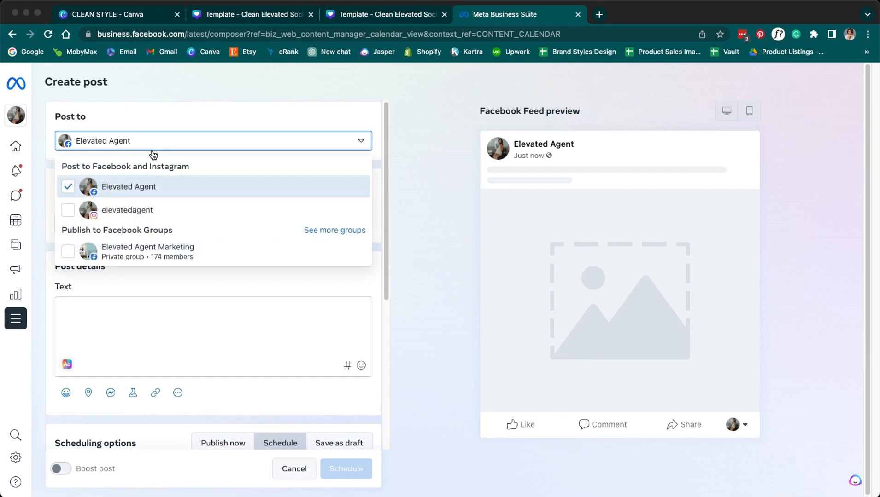
click(69, 211)
click(397, 202)
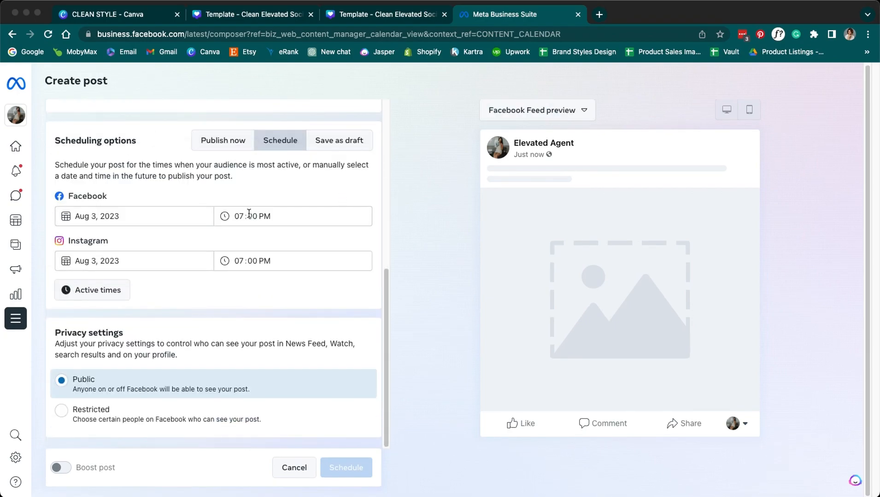
- Upload 6.png and 7.png as the post's images
scroll(173, 418, up, 5)
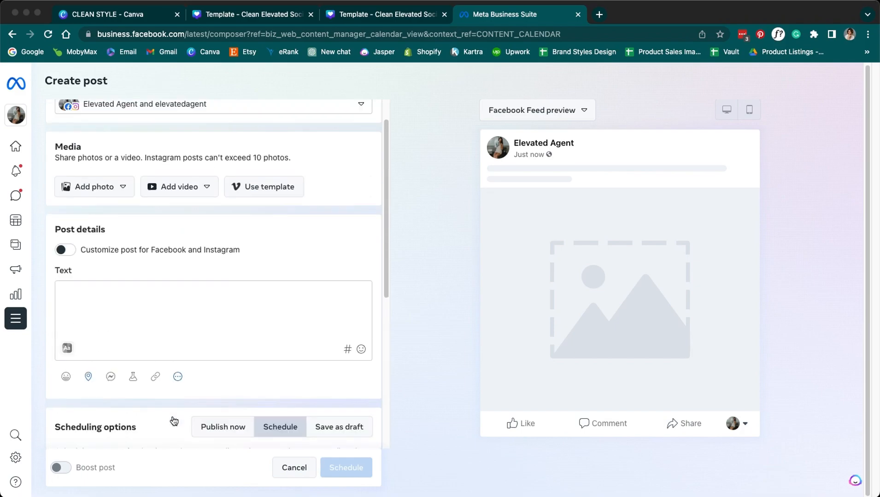
click(127, 232)
click(125, 251)
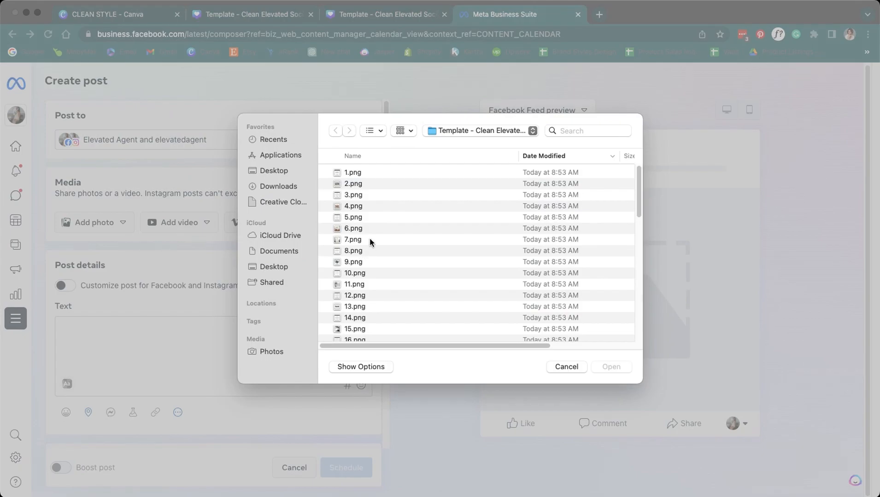
click(367, 228)
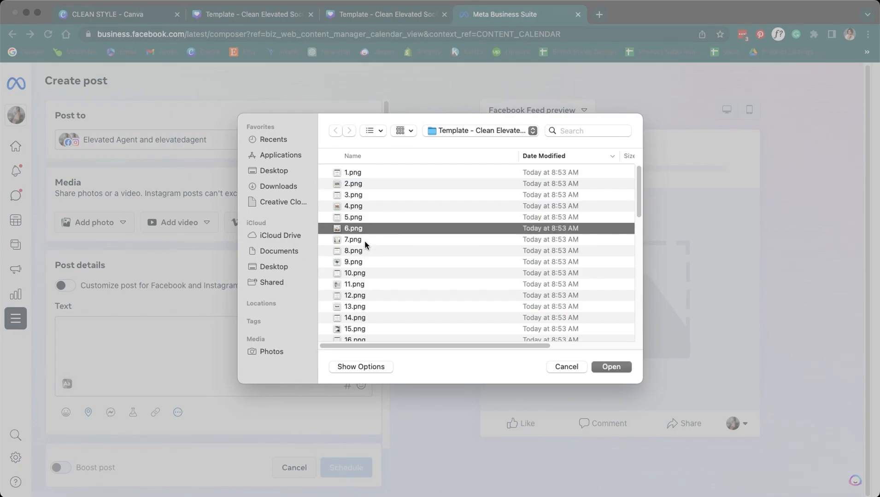
shift+click(364, 241)
click(605, 365)
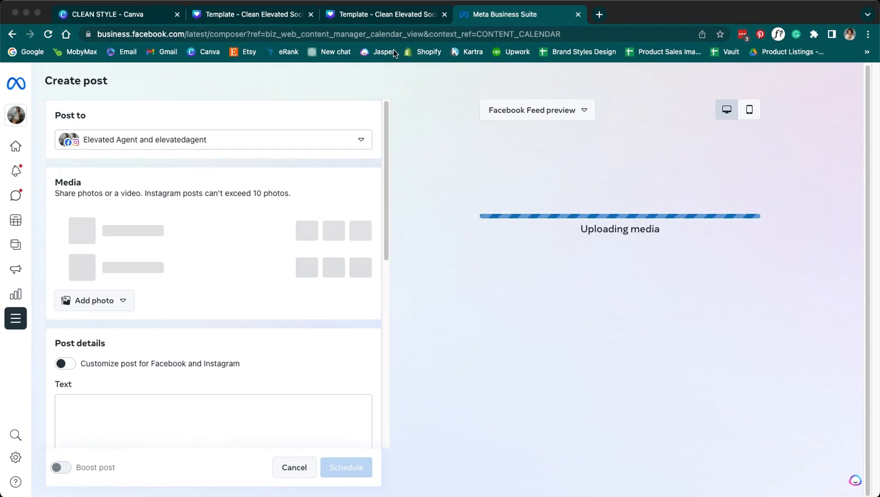
- Copy the housing-market caption from Canva and paste it into the post's text field
click(396, 15)
scroll(332, 336, down, 15)
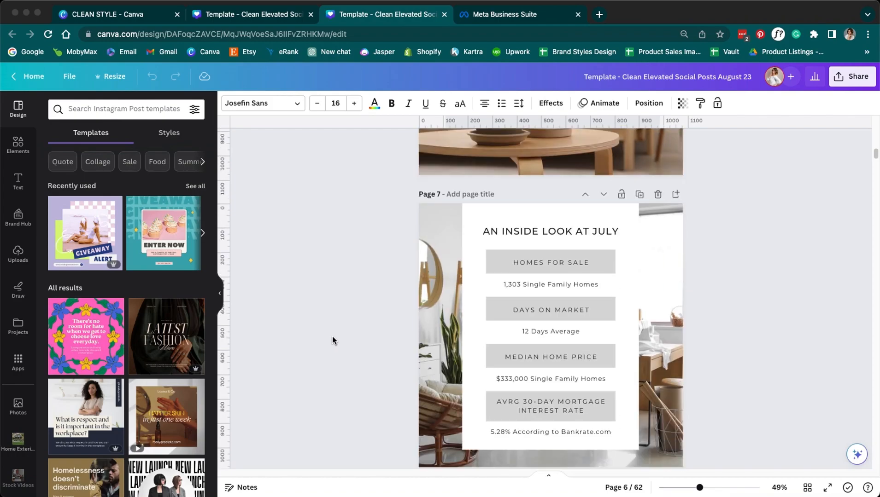
scroll(333, 340, down, 1)
key(ctrl+a)
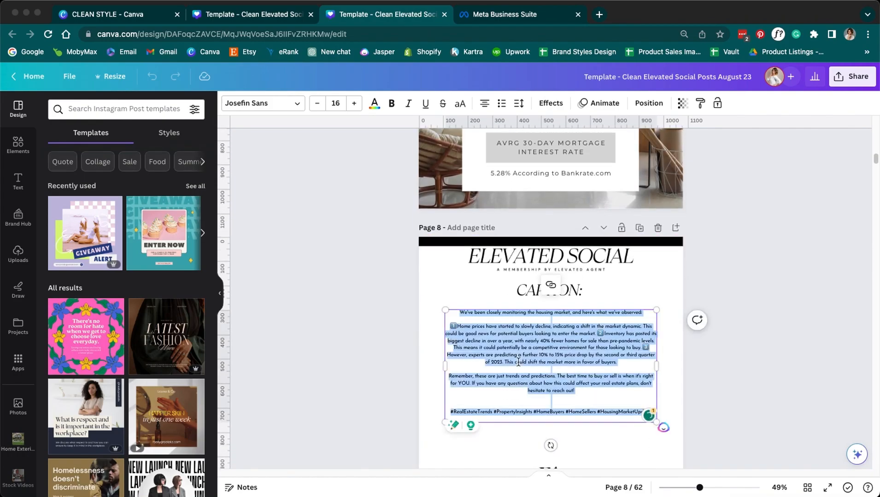
click(534, 14)
click(178, 408)
key(ctrl+v)
- Preview the post as an Instagram feed carousel, stepping between the July stats and plant slides
scroll(178, 408, down, 10)
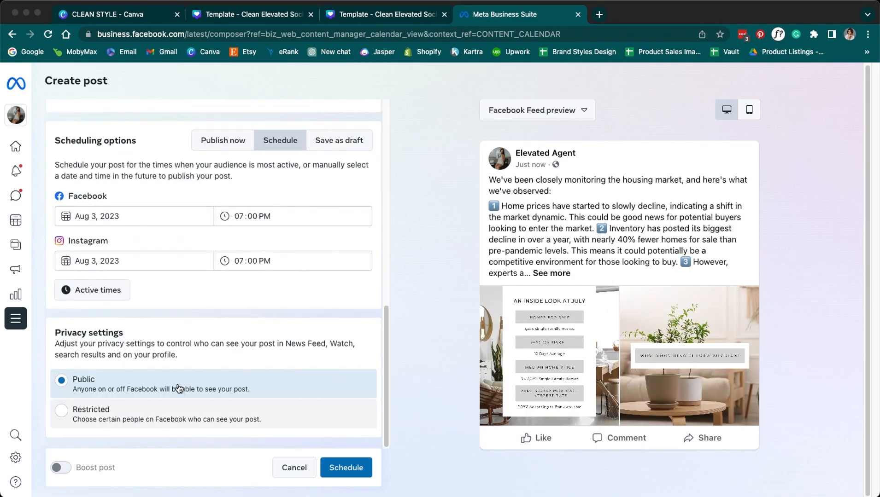
scroll(197, 437, up, 8)
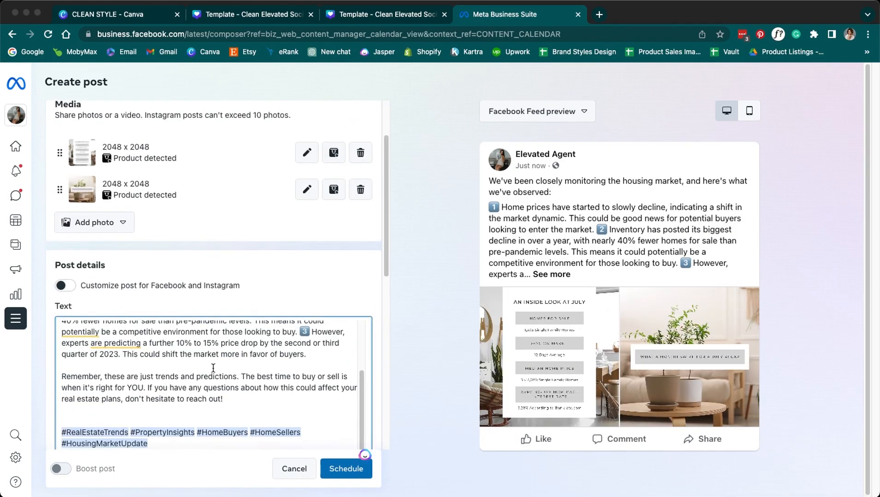
scroll(386, 355, up, 2)
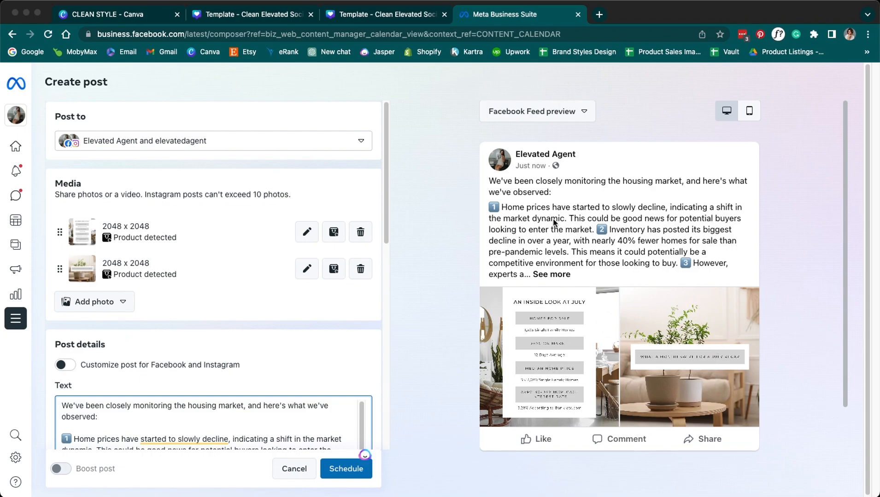
click(555, 112)
click(530, 160)
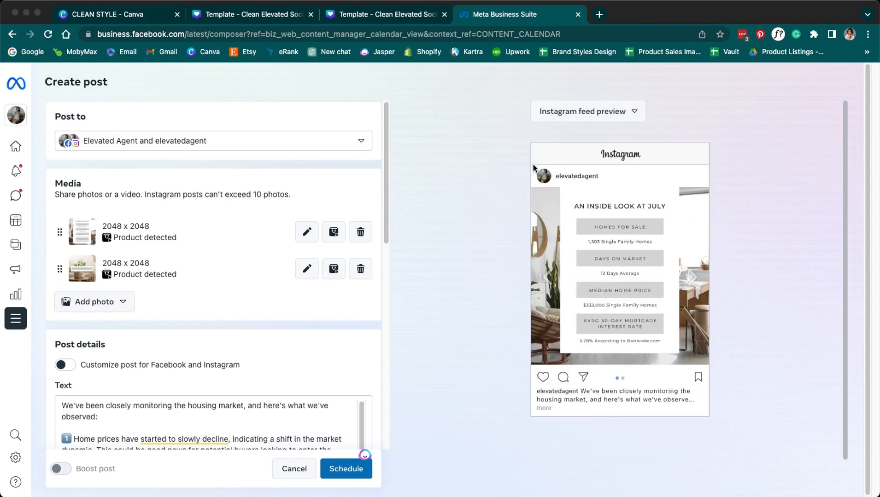
click(692, 278)
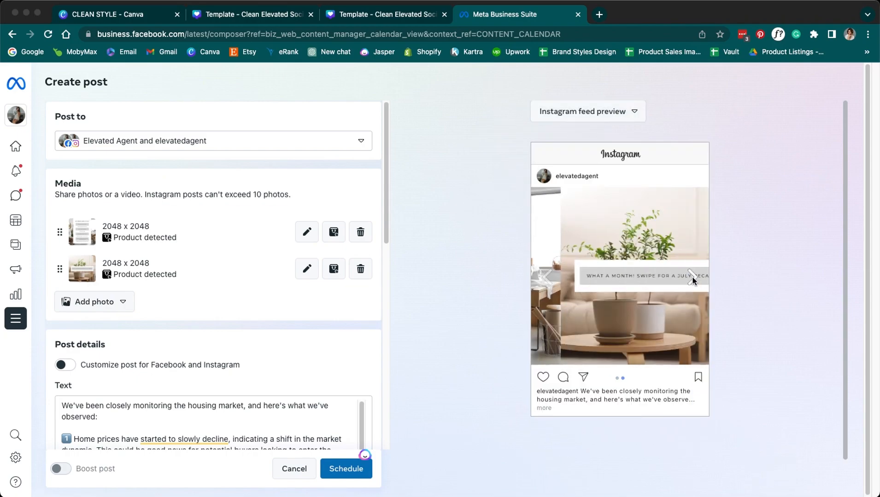
click(548, 279)
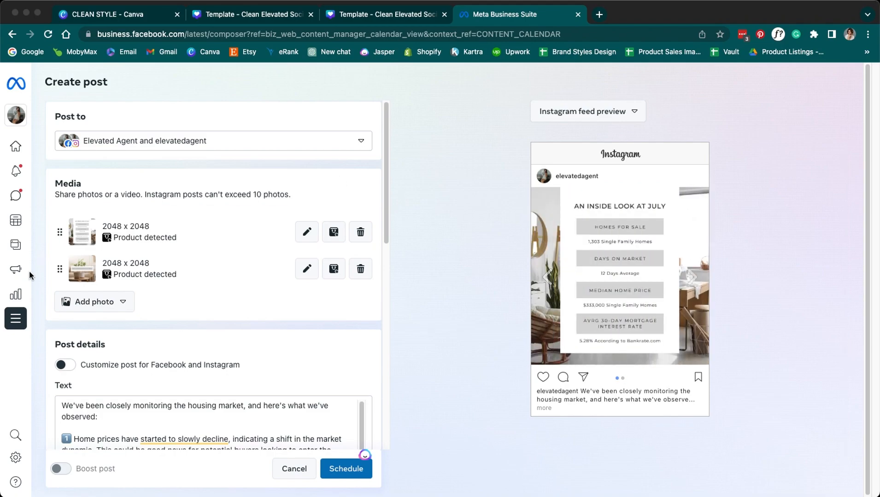
- Drag the plant photo above the July stats image and recheck Facebook and Instagram previews
mouse_move(55, 281)
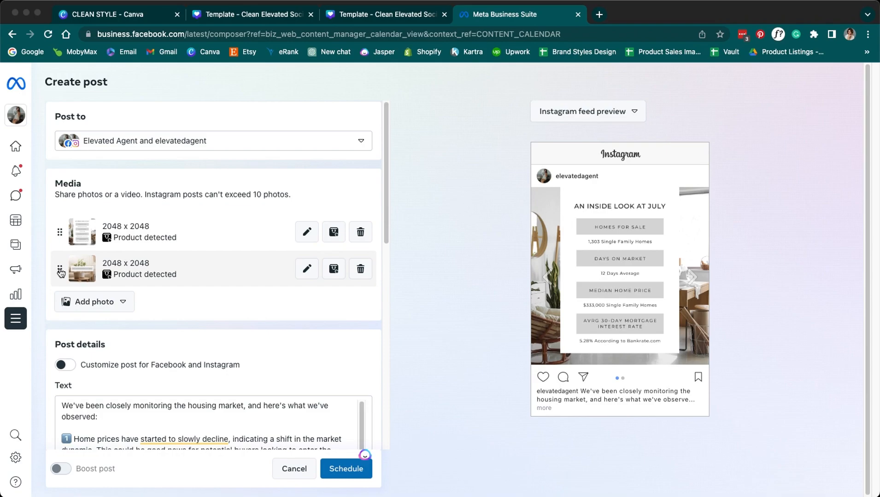
drag(61, 272, 59, 231)
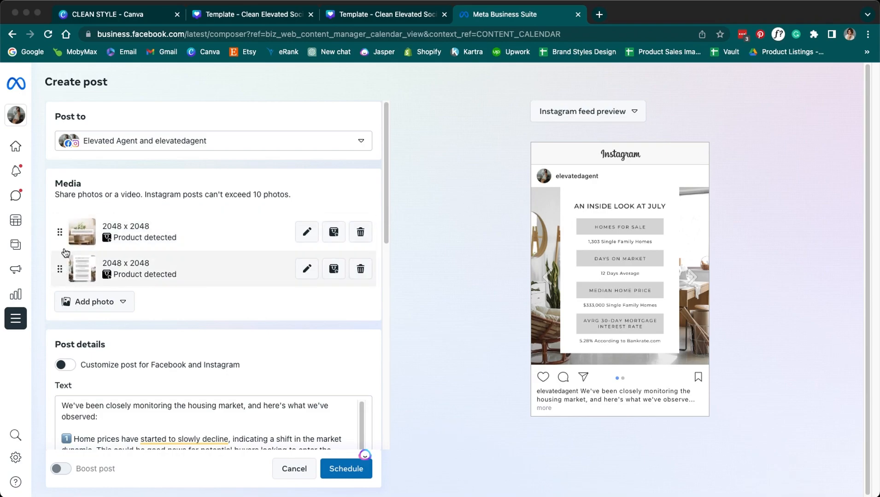
mouse_move(59, 232)
mouse_down()
mouse_move(60, 275)
mouse_move(58, 229)
mouse_up()
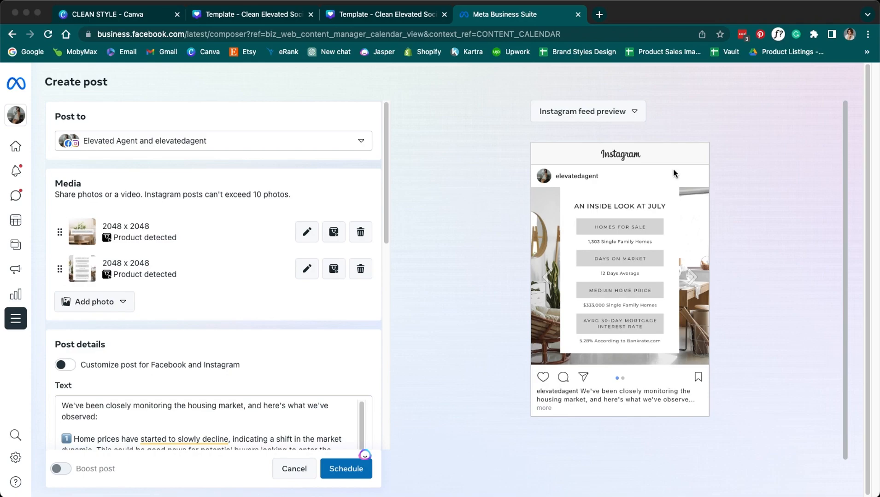
click(627, 111)
click(609, 136)
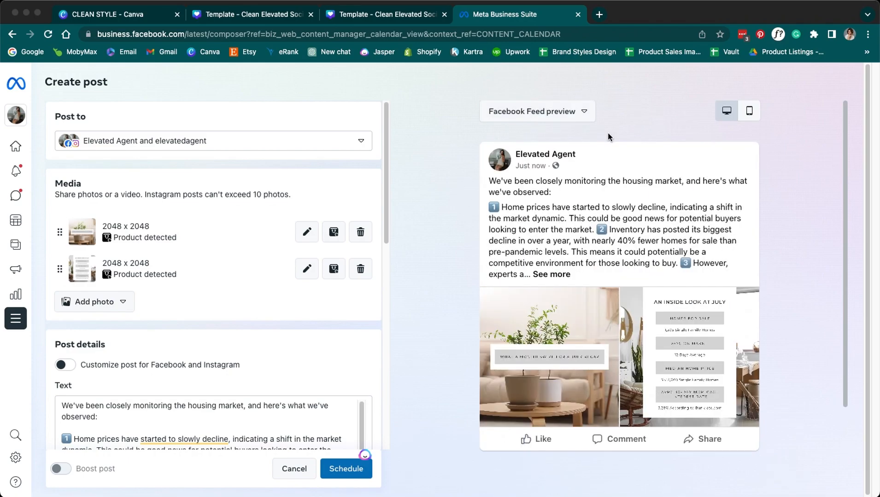
click(559, 112)
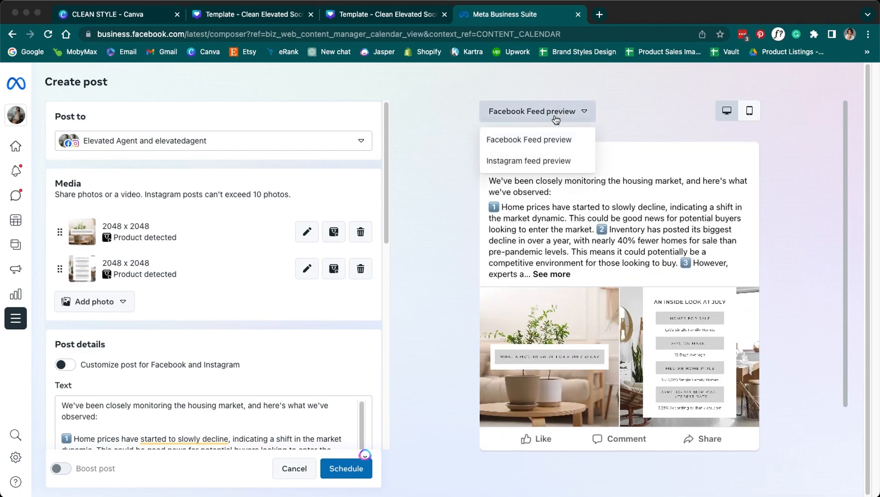
click(564, 159)
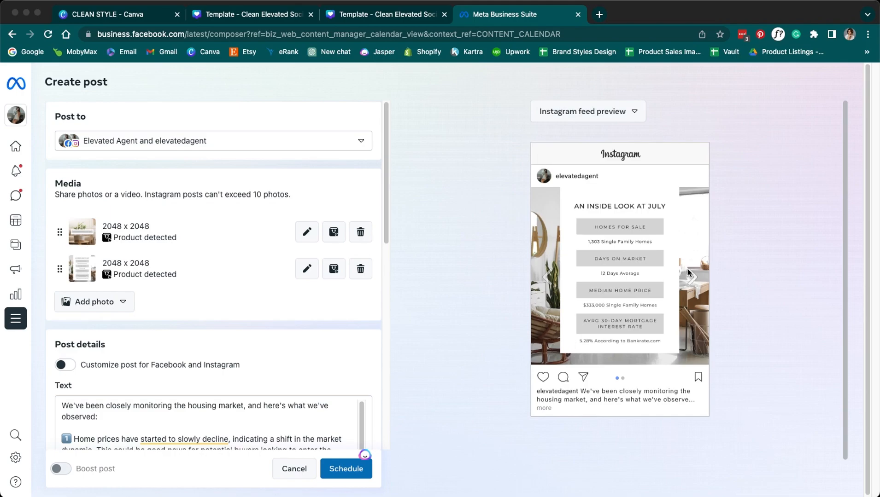
click(692, 277)
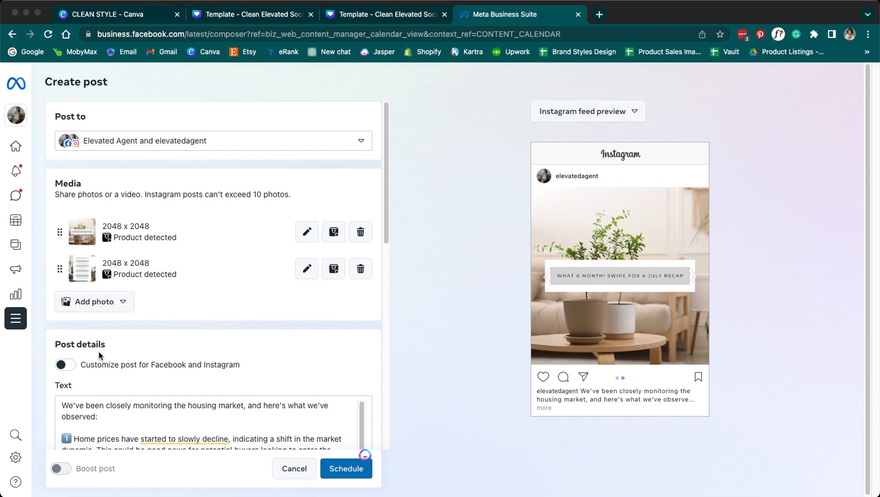
- Recheck both previews, then drag the July stats image back to first place
click(576, 113)
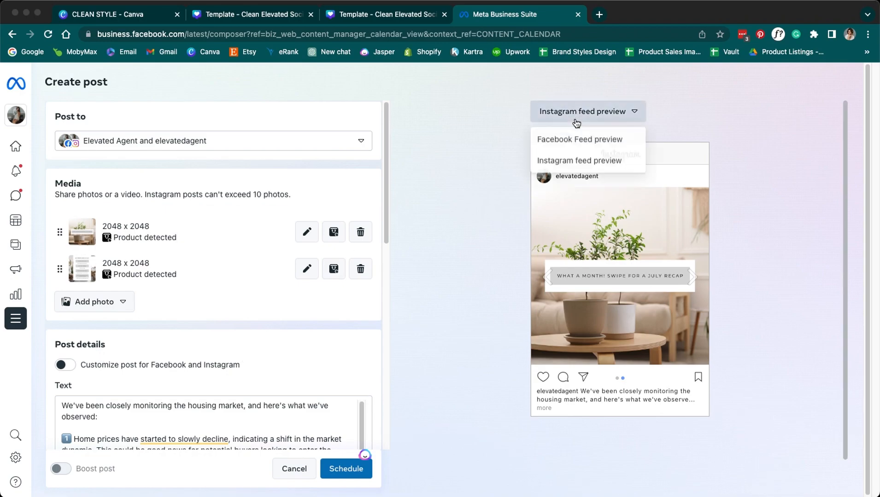
click(572, 137)
scroll(213, 336, down, 10)
scroll(211, 334, up, 10)
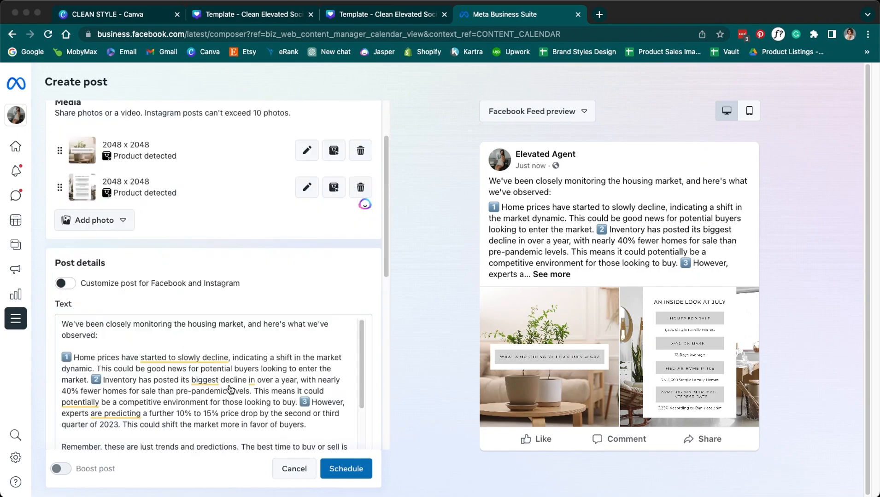
click(551, 118)
click(538, 160)
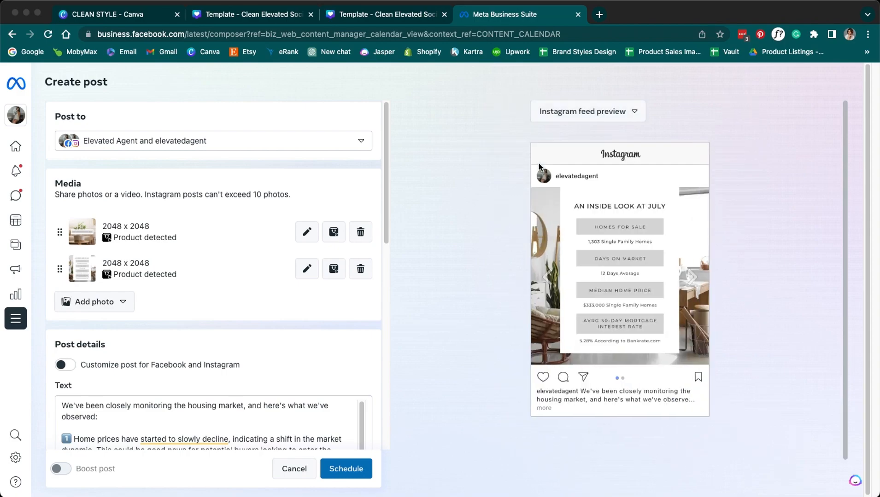
click(691, 275)
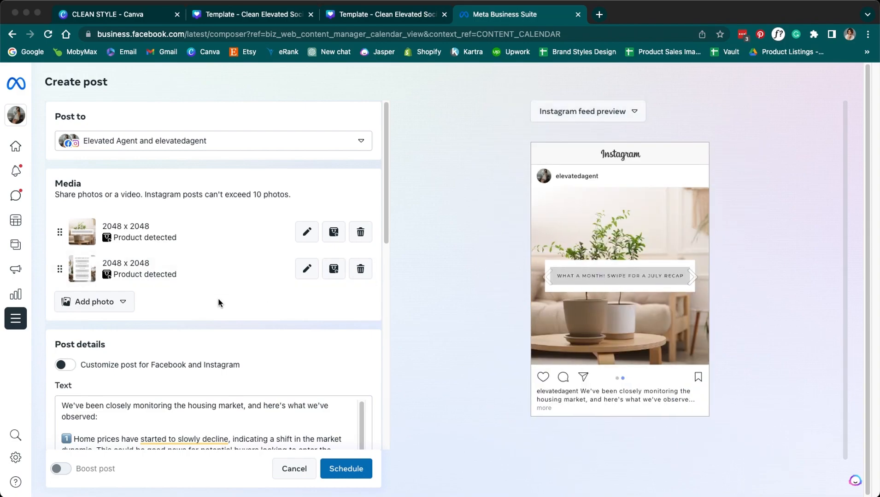
mouse_move(60, 269)
mouse_down()
mouse_move(60, 238)
mouse_move(53, 262)
mouse_move(61, 277)
mouse_up()
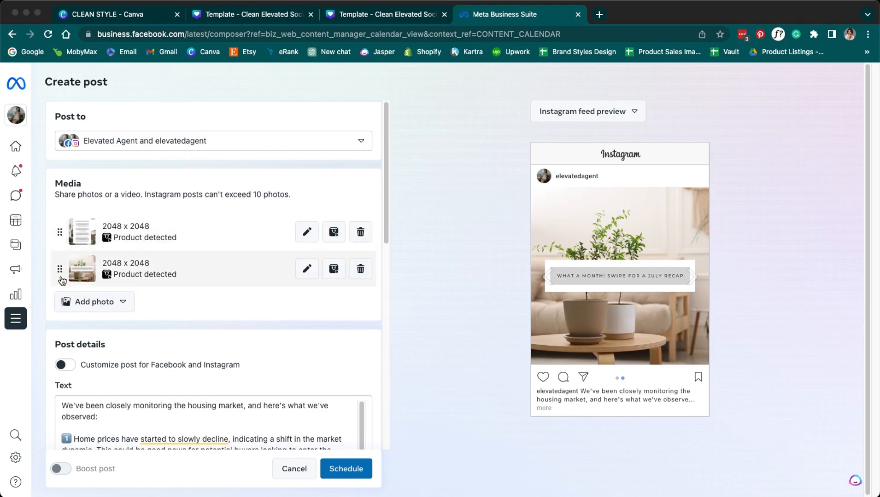
click(549, 278)
- Move the July stats image below the plant photo and review the mobile and Instagram previews
click(604, 120)
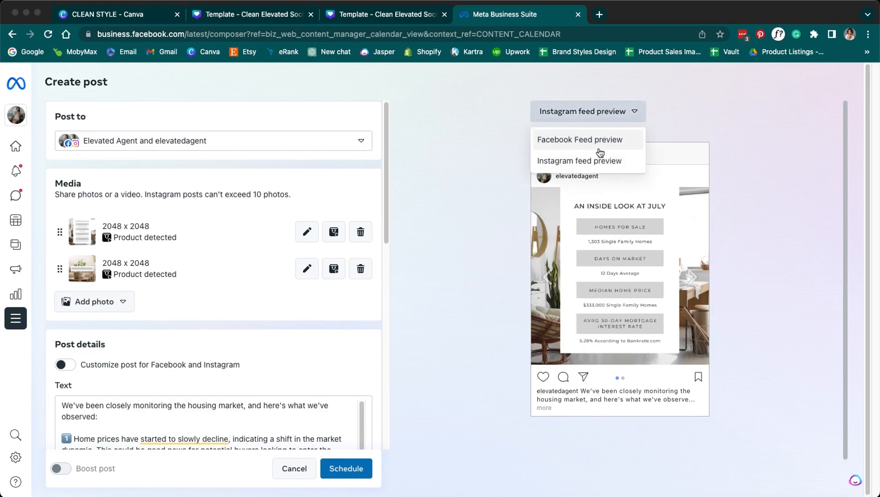
click(599, 146)
drag(60, 231, 56, 281)
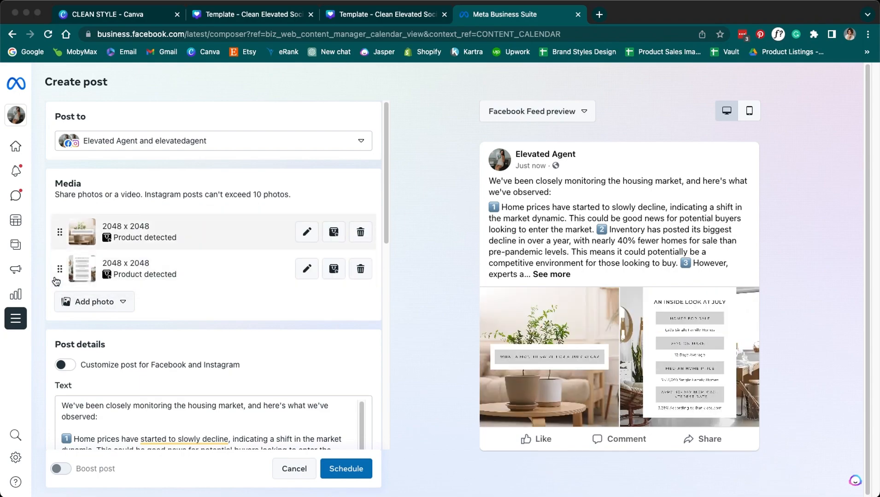
click(506, 113)
click(743, 112)
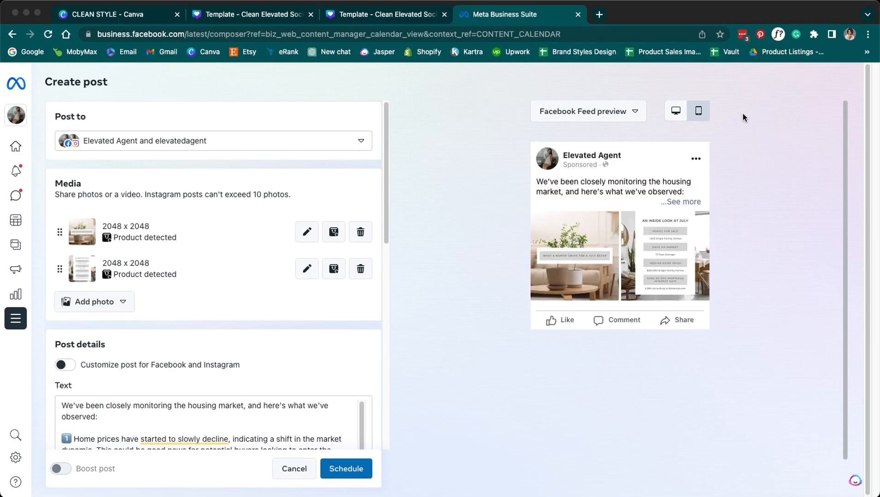
click(634, 112)
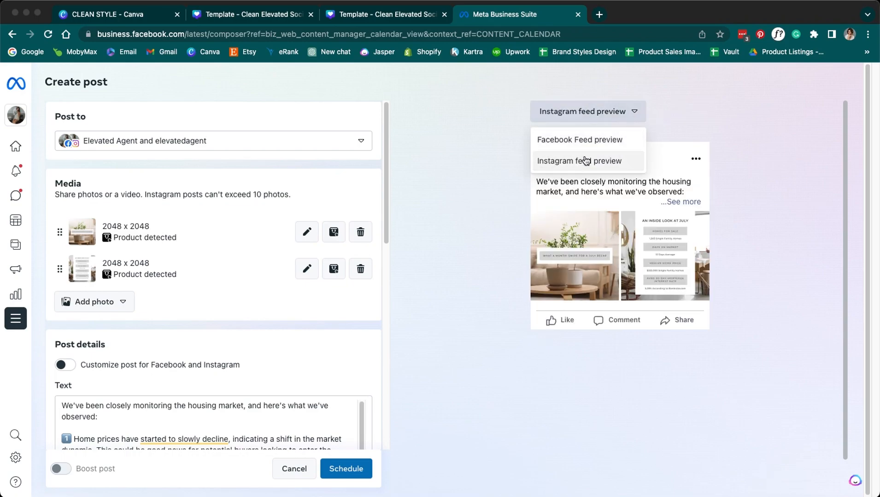
click(586, 160)
click(692, 279)
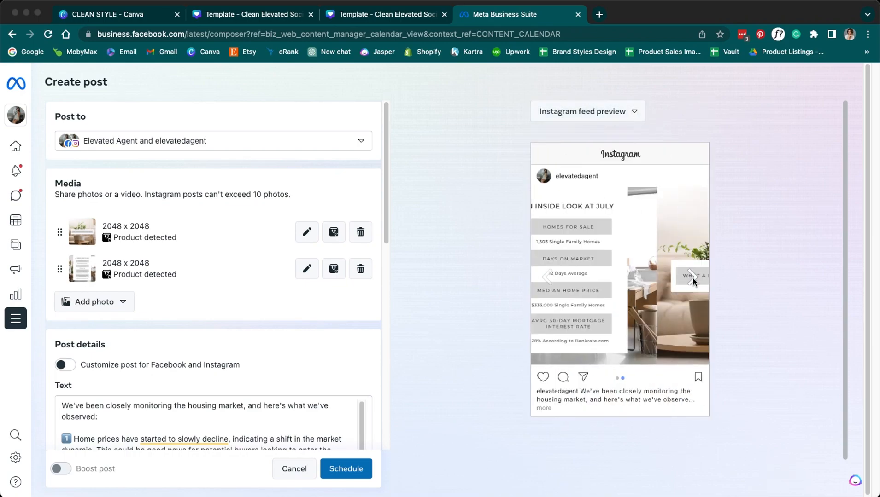
click(548, 277)
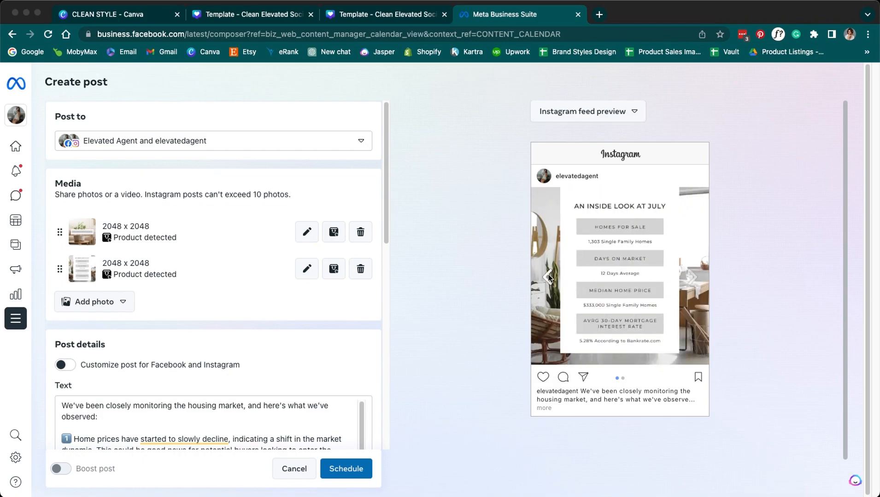
- Remove both photos and re-upload 6.png as the post's first image
click(360, 232)
click(360, 231)
click(103, 229)
click(102, 253)
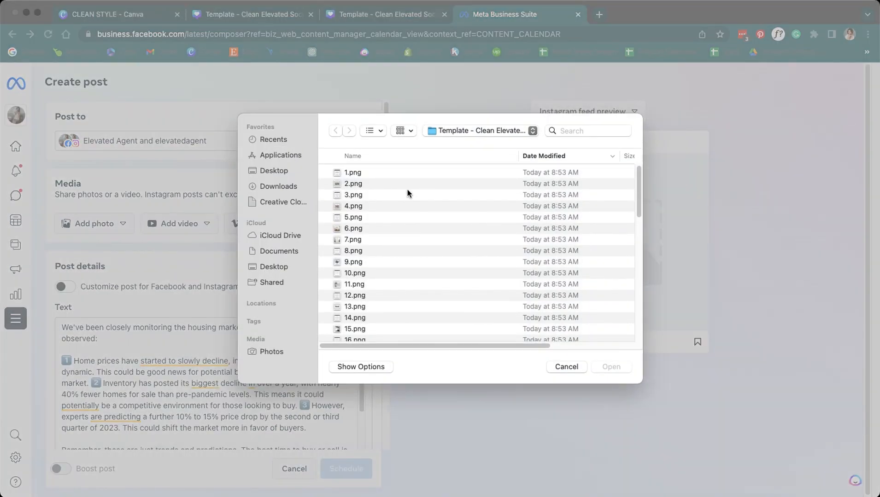
double_click(377, 228)
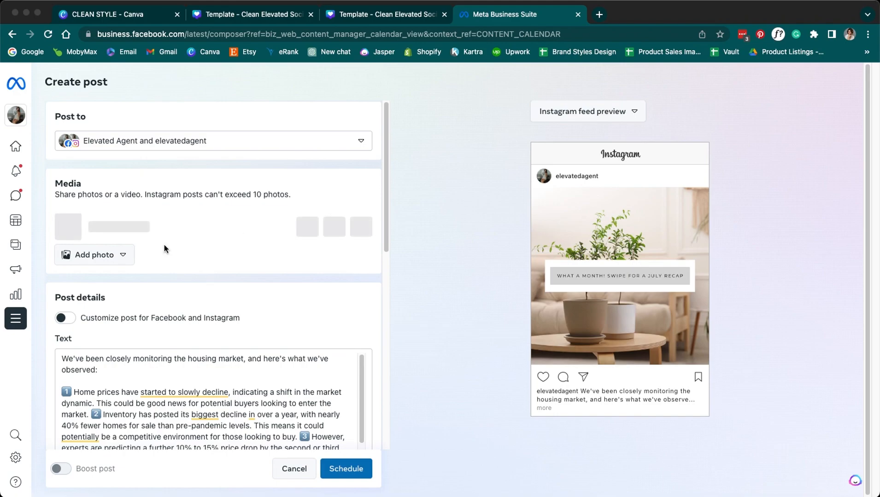
- Upload the second image and advance the Instagram preview to the second slide
click(123, 263)
click(122, 285)
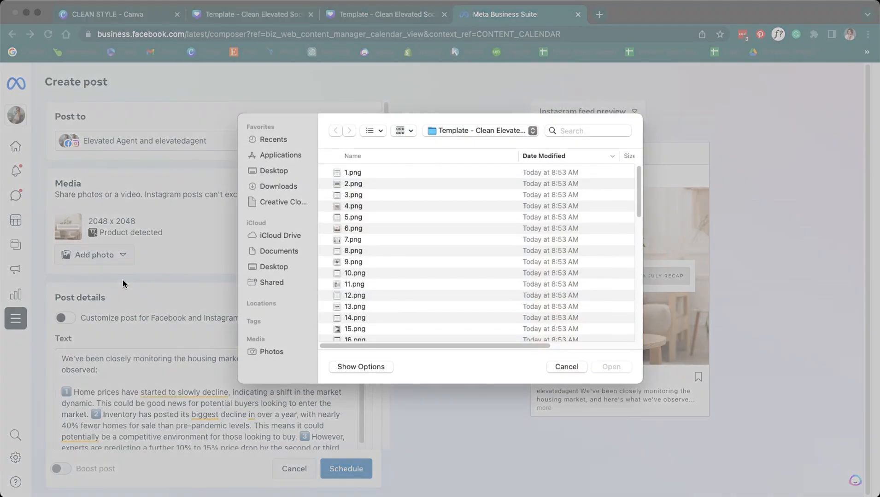
double_click(337, 239)
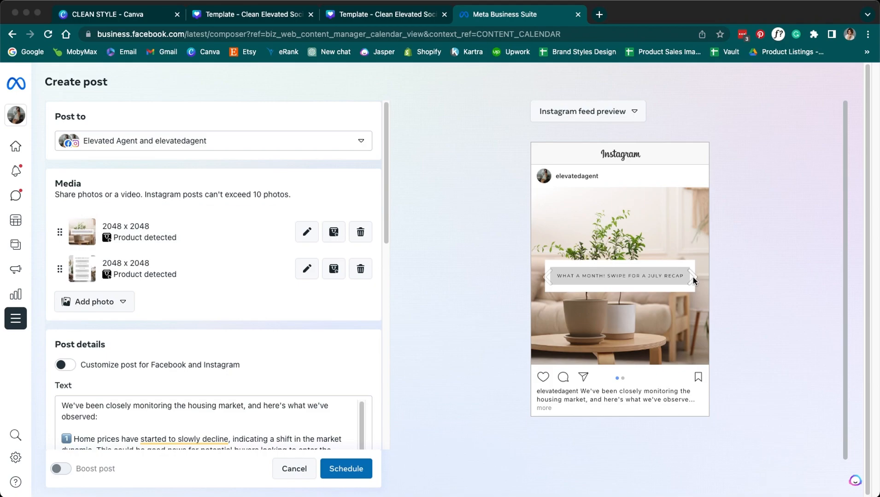
click(692, 278)
click(548, 118)
- Return to the Facebook feed preview and schedule the housing-market post for Aug 3, 7:00 PM
click(558, 138)
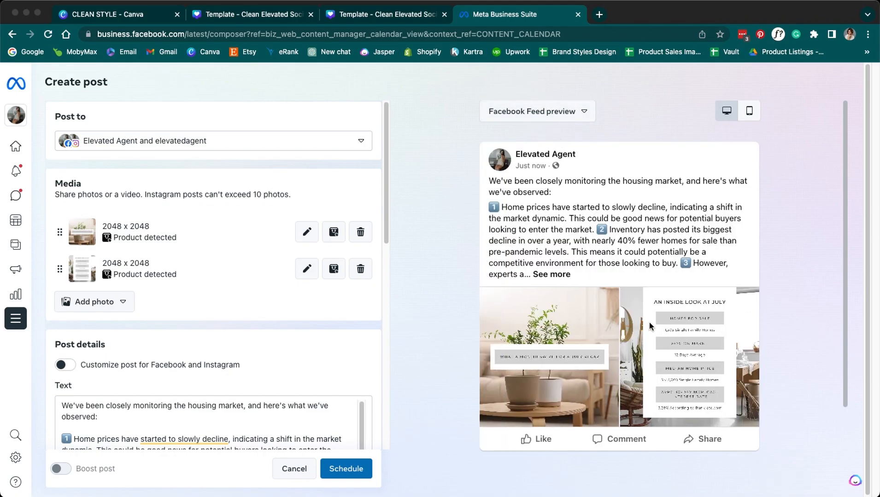
scroll(234, 306, down, 10)
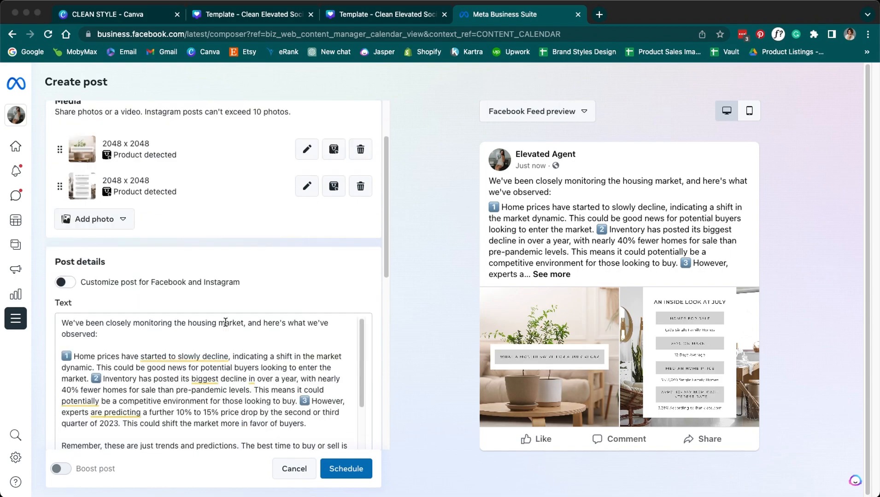
scroll(221, 327, down, 3)
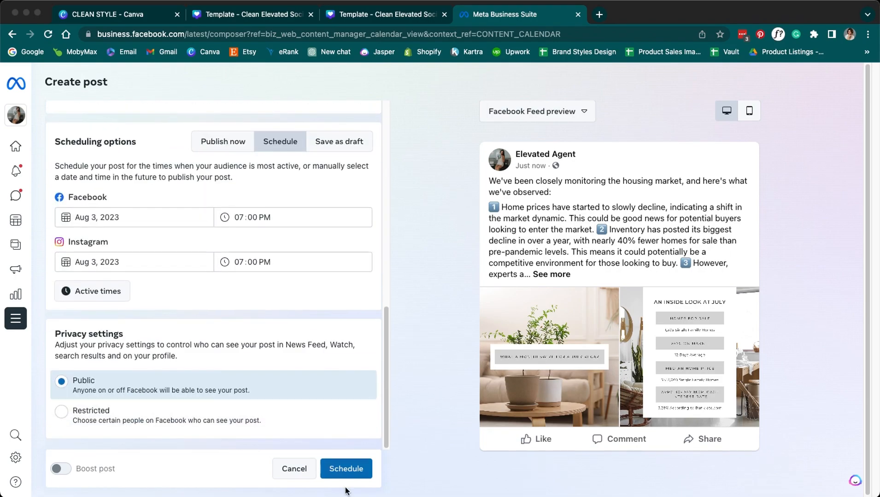
click(354, 464)
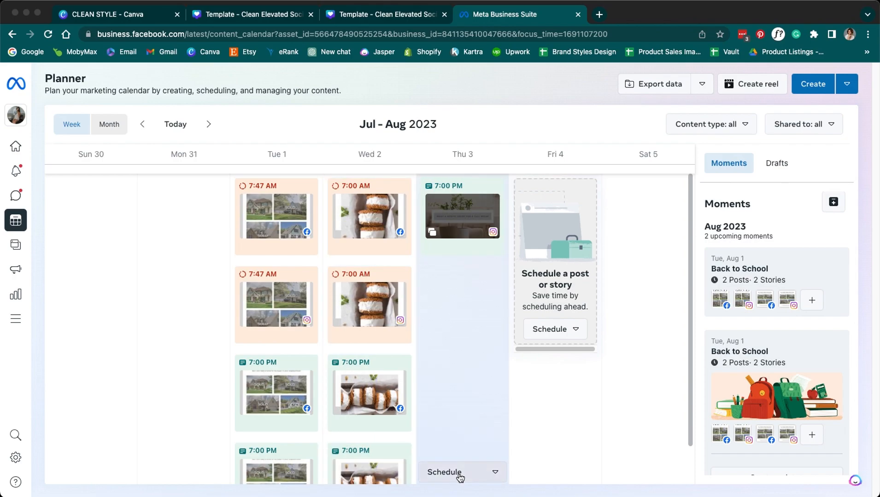
- Start a new story on Thu Aug 3 with Facebook and Instagram times set to 7:00 AM
click(460, 474)
click(456, 422)
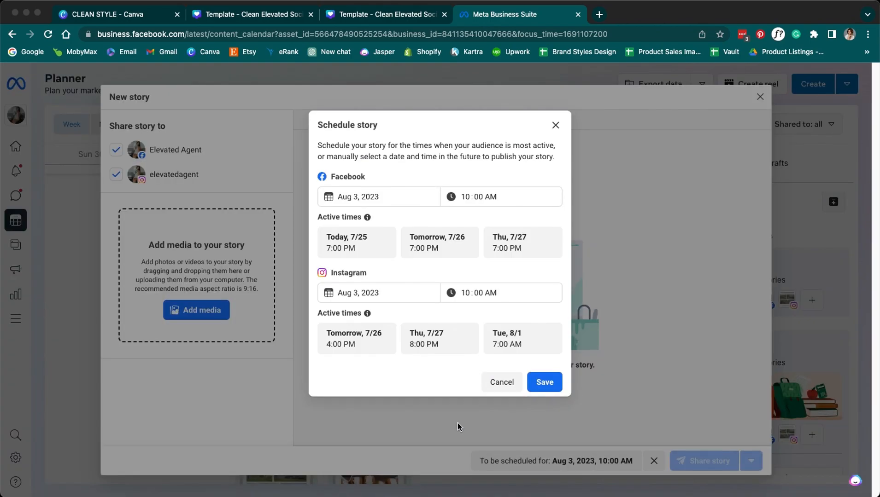
click(465, 196)
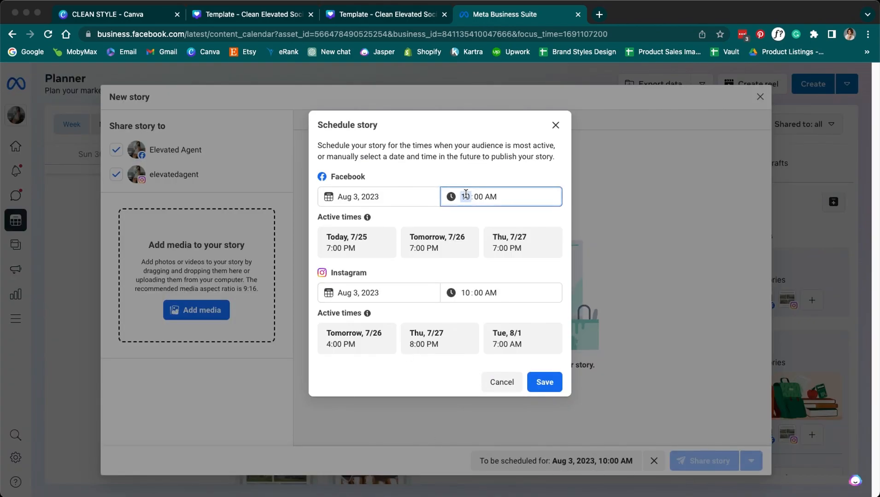
text(7)
click(465, 293)
text(7)
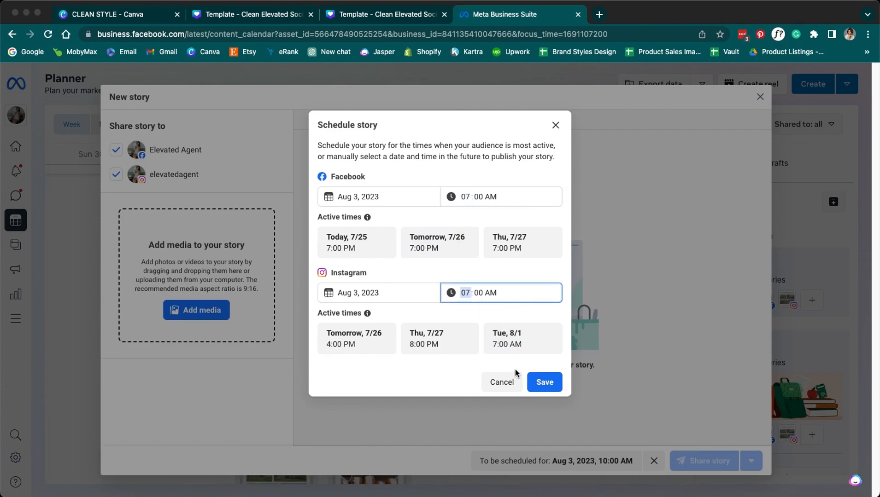
click(539, 382)
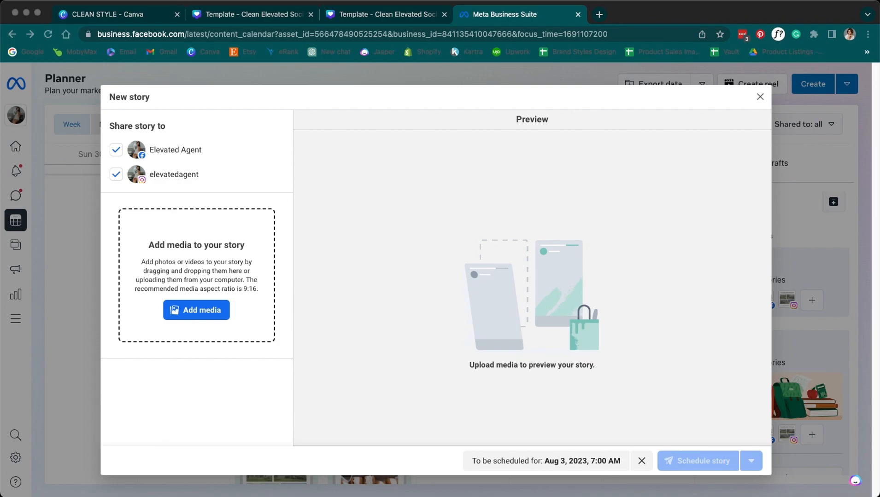
- Preview the image files and drag the July recap plant image into the story
key(space)
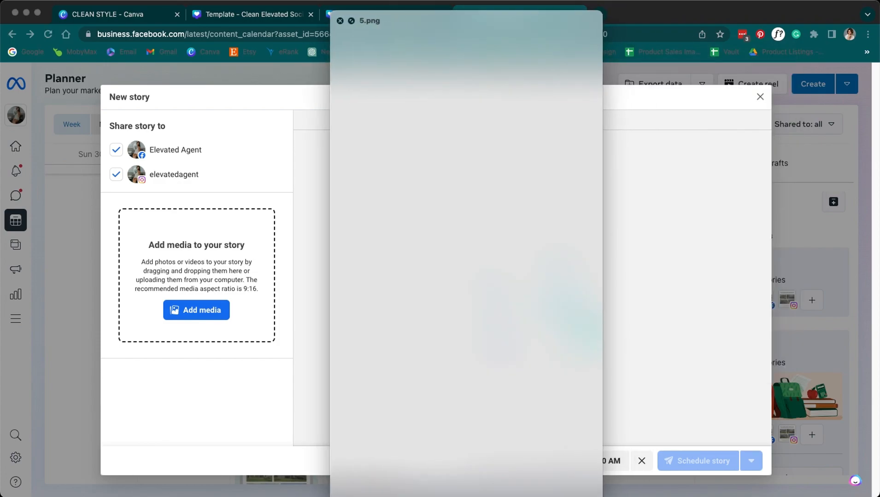
key(space)
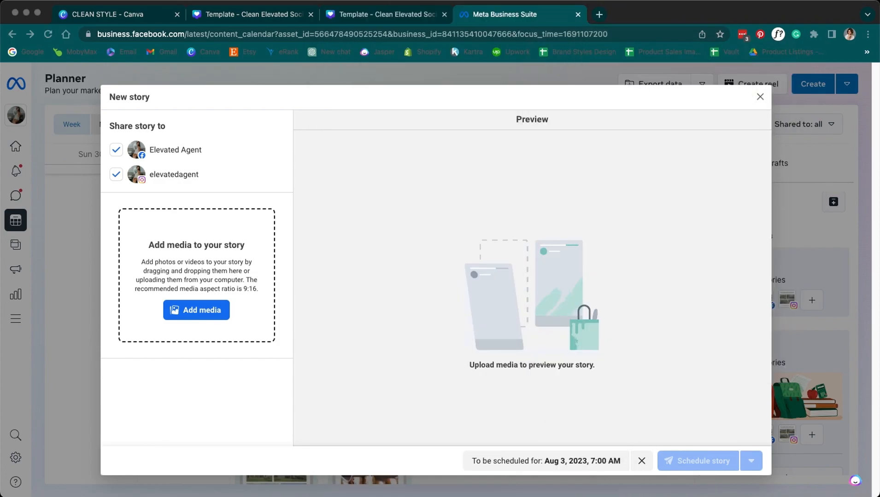
key(space)
key(space)
key(space)
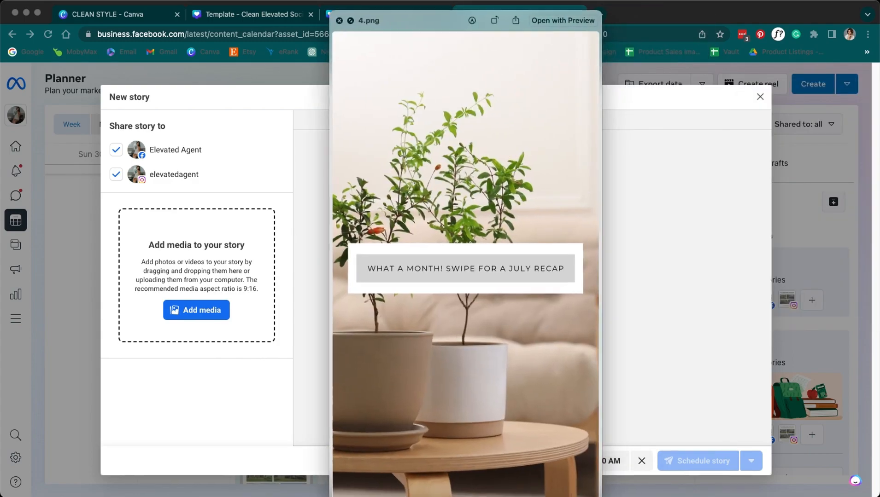
key(space)
drag(62, 207, 186, 265)
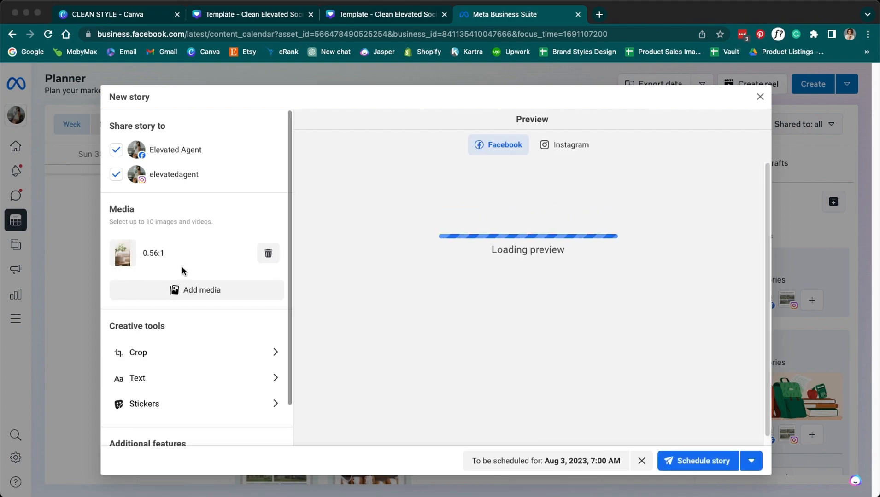
- Add 5.png from the Downloads template folder as the second story image, then check Instagram preview
click(182, 291)
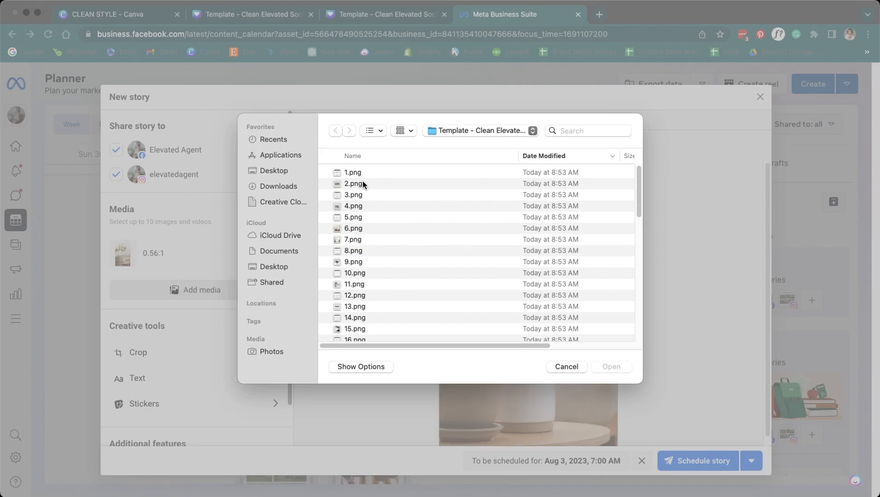
click(284, 186)
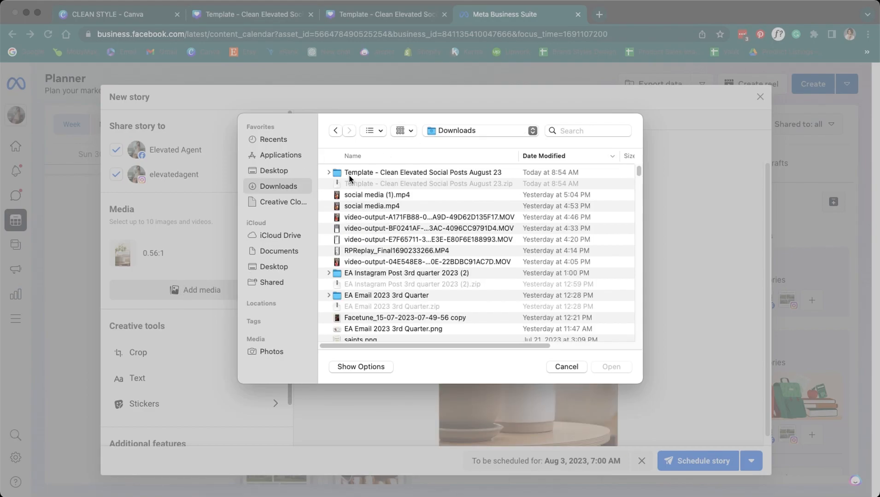
double_click(350, 174)
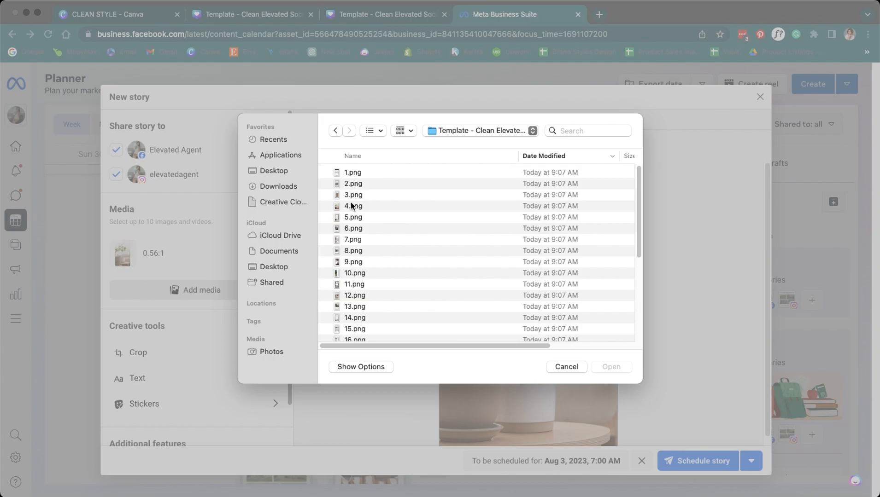
double_click(351, 217)
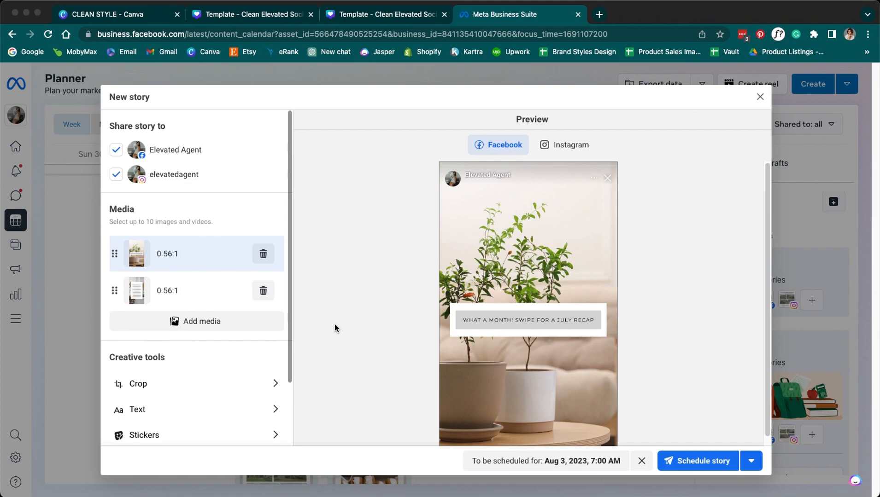
click(191, 293)
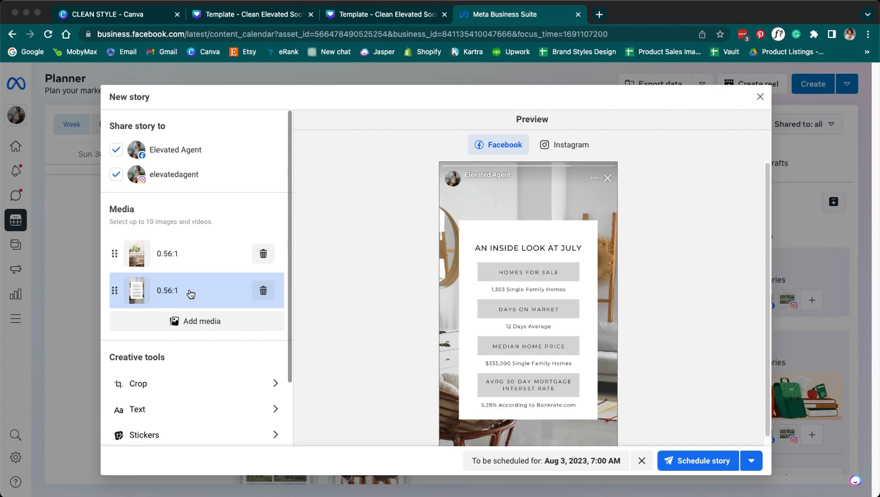
click(544, 143)
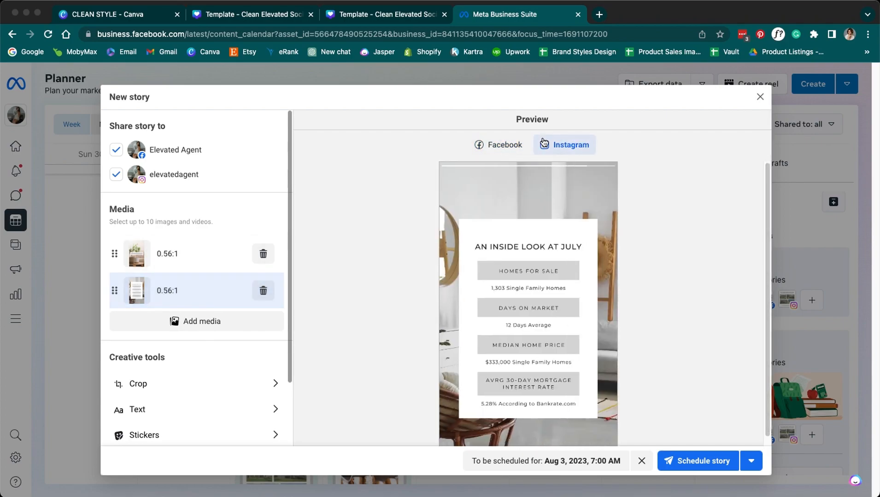
scroll(381, 282, down, 1)
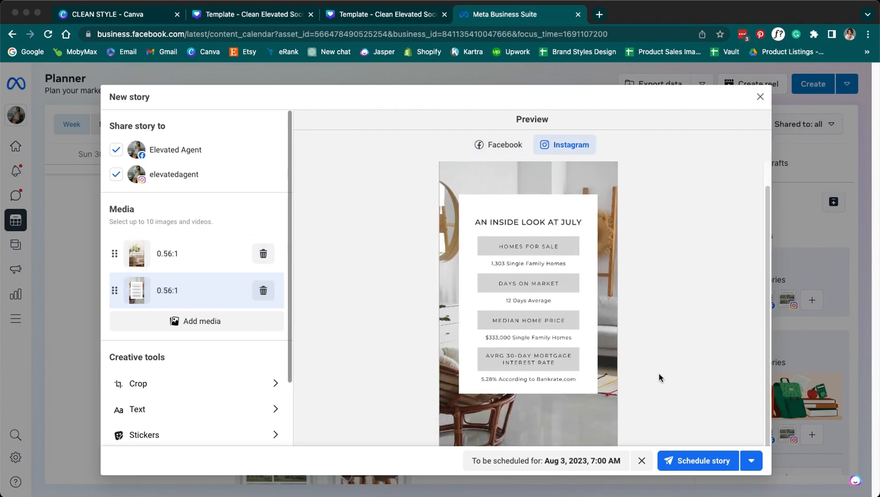
- Schedule the two-image Aug 3 story and check its 7:00 AM Thu 3 cards for Facebook and Instagram
click(722, 465)
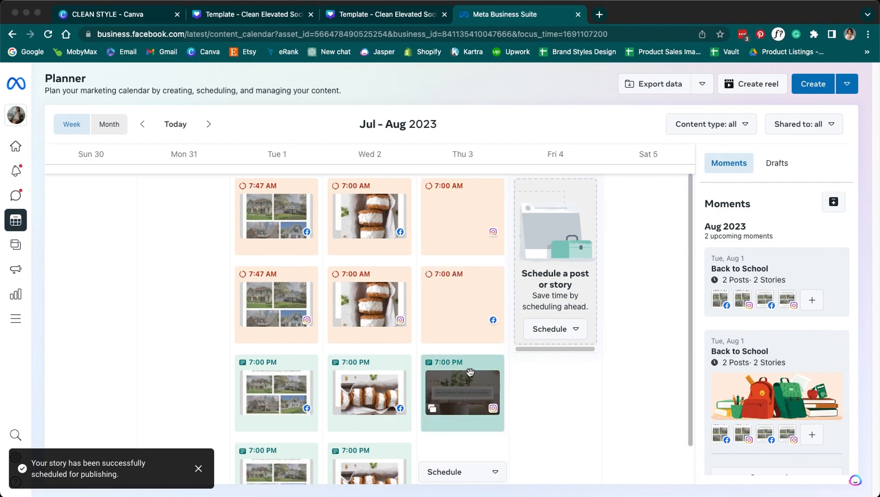
scroll(471, 372, down, 2)
scroll(458, 414, down, 1)
scroll(458, 415, up, 3)
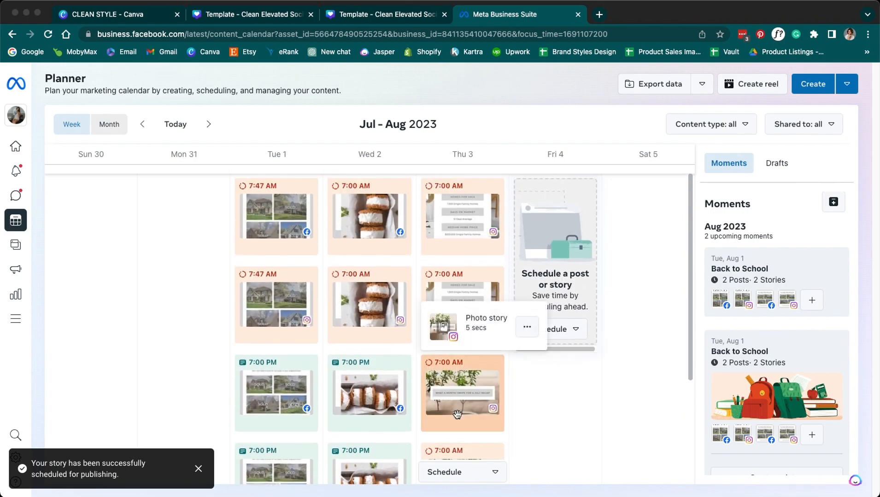
drag(690, 389, 694, 478)
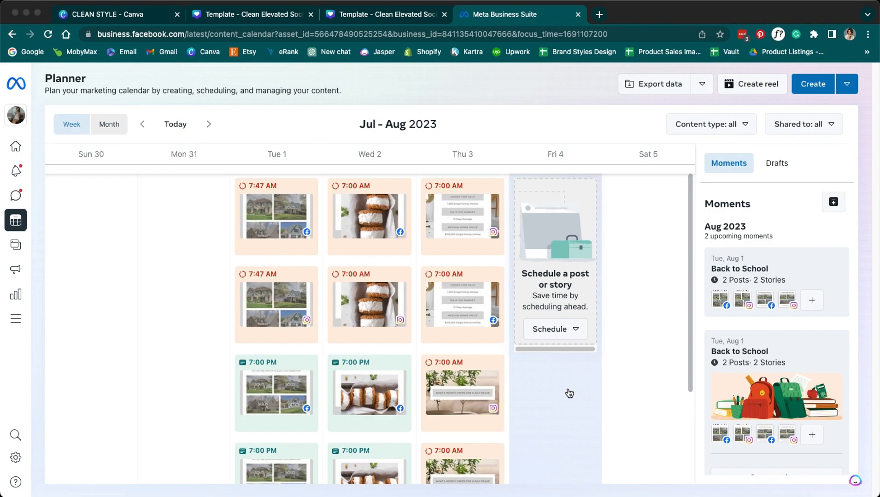
click(713, 496)
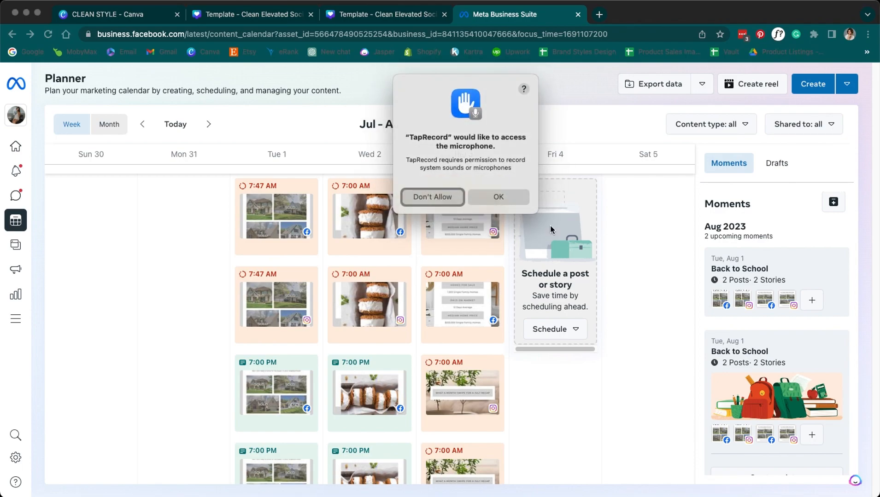
click(493, 196)
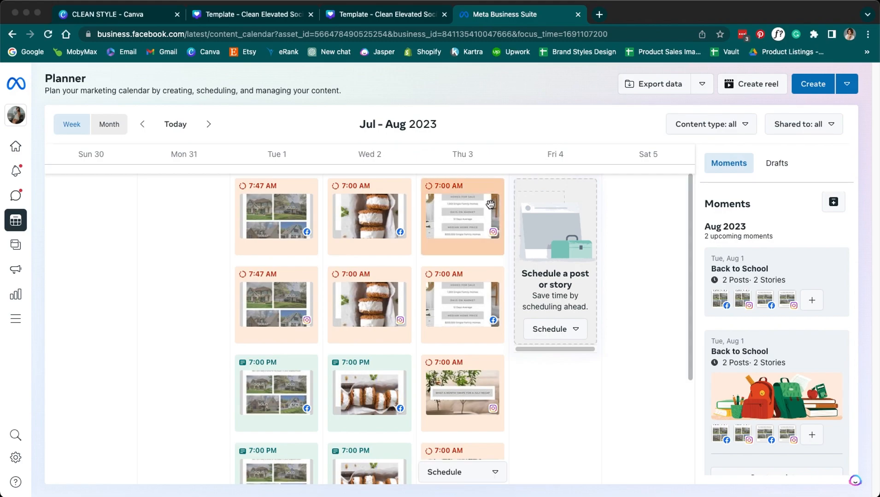